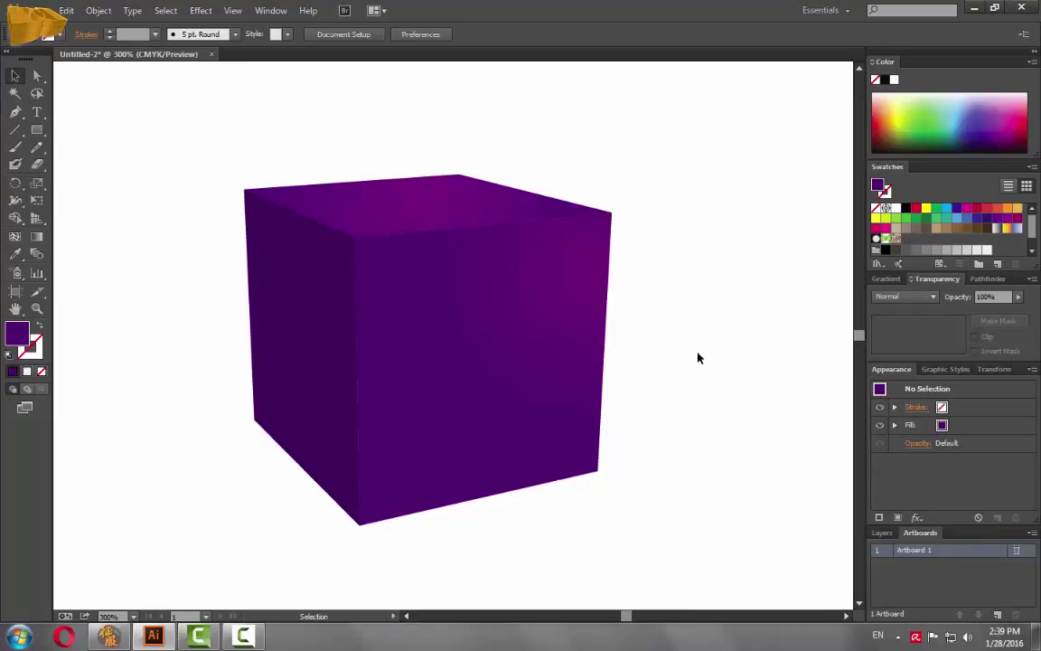
Select the whole purple cube and zoom out to 150%, panning so blank artboard surrounds it
{"action": "left_click_drag", "start_coordinate": [185, 128], "coordinate": [692, 541]}
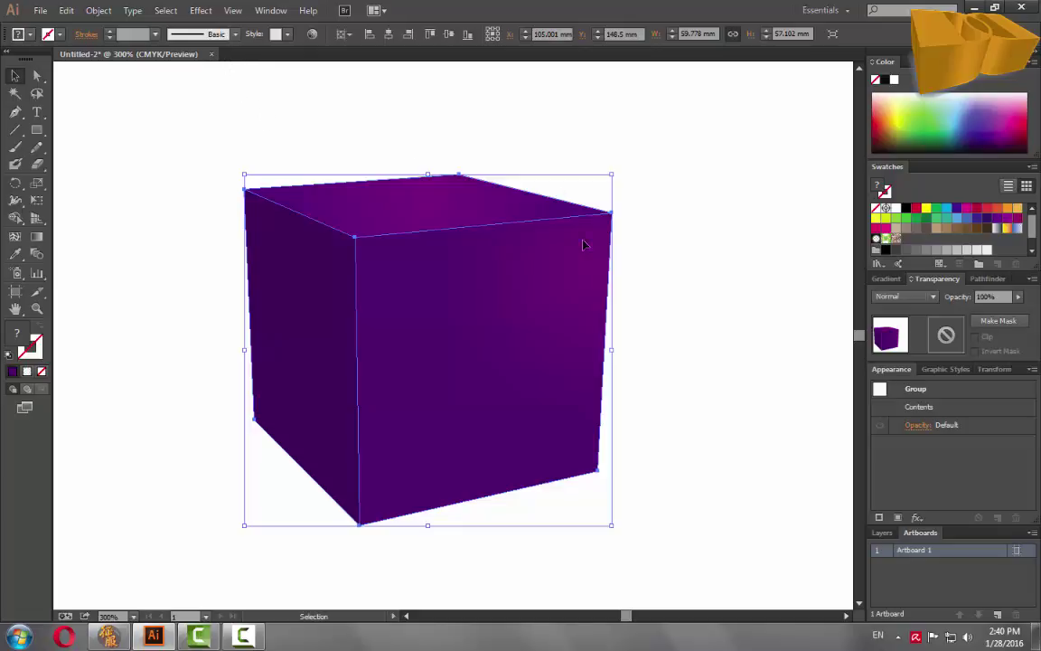
{"action": "scroll", "coordinate": [532, 334], "scroll_direction": "down", "scroll_amount": 1}
{"action": "left_click_drag", "start_coordinate": [516, 290], "coordinate": [527, 237]}
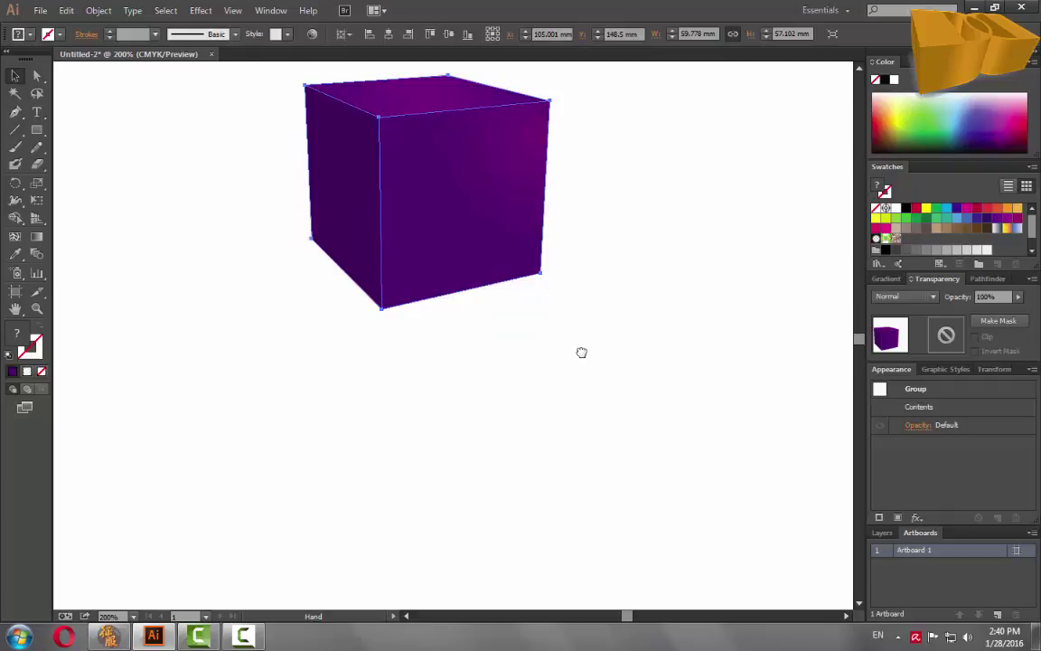
{"action": "key", "text": "space"}
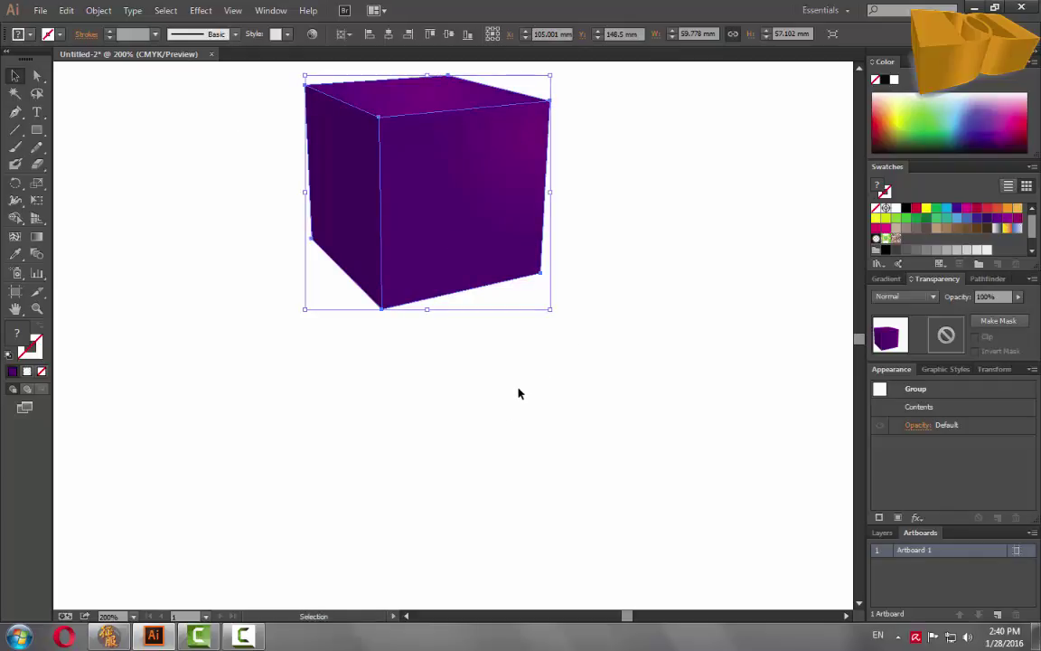
{"action": "left_click", "coordinate": [530, 365], "text": "ctrl+alt"}
Move the cube toward the top-left of the artboard
{"action": "left_click_drag", "start_coordinate": [609, 441], "coordinate": [637, 422]}
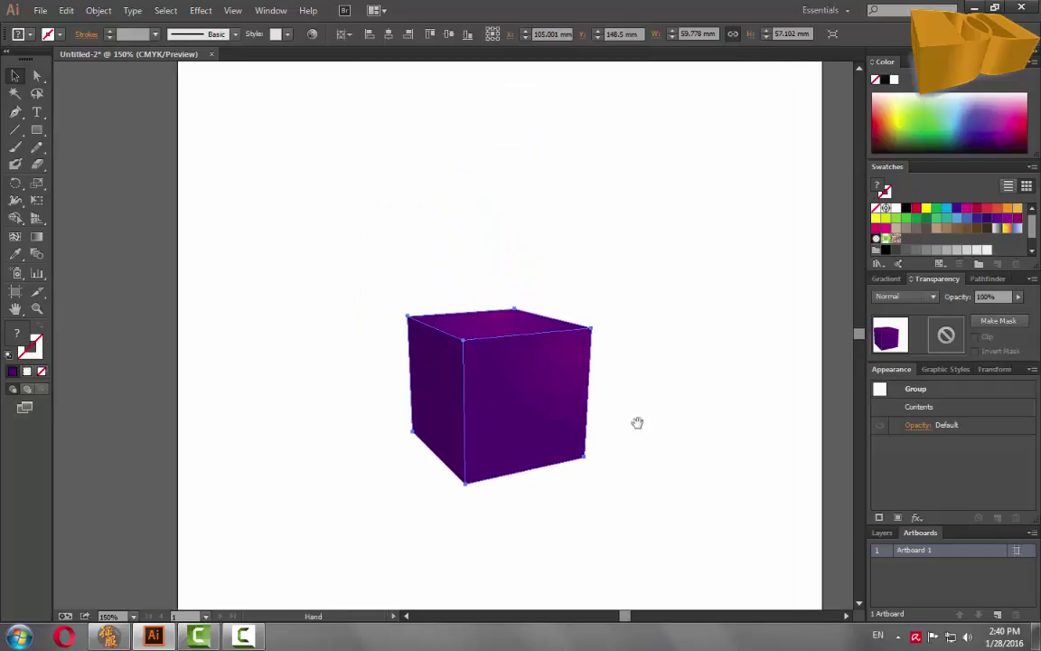
{"action": "left_click_drag", "start_coordinate": [463, 340], "coordinate": [262, 102]}
{"action": "left_click_drag", "start_coordinate": [568, 411], "coordinate": [504, 341]}
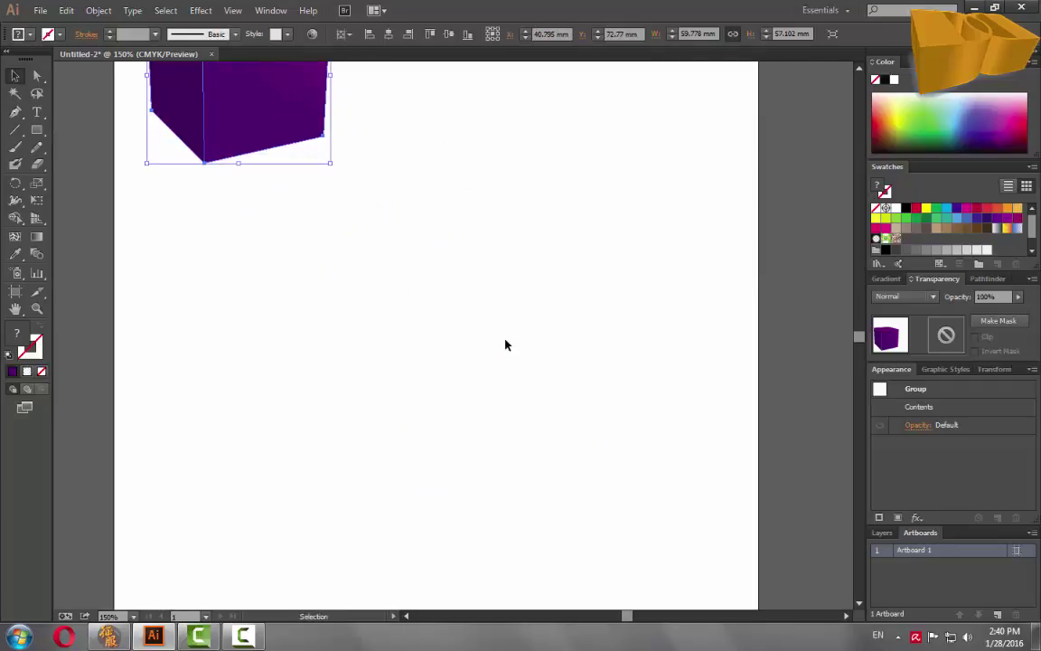
{"action": "left_click", "coordinate": [460, 344]}
Draw a purple square about 41.393 mm per side below the cube and shift it down-right
{"action": "key", "text": "m"}
{"action": "left_click_drag", "start_coordinate": [347, 216], "coordinate": [475, 344]}
{"action": "key", "text": "v"}
{"action": "key", "text": "comma"}
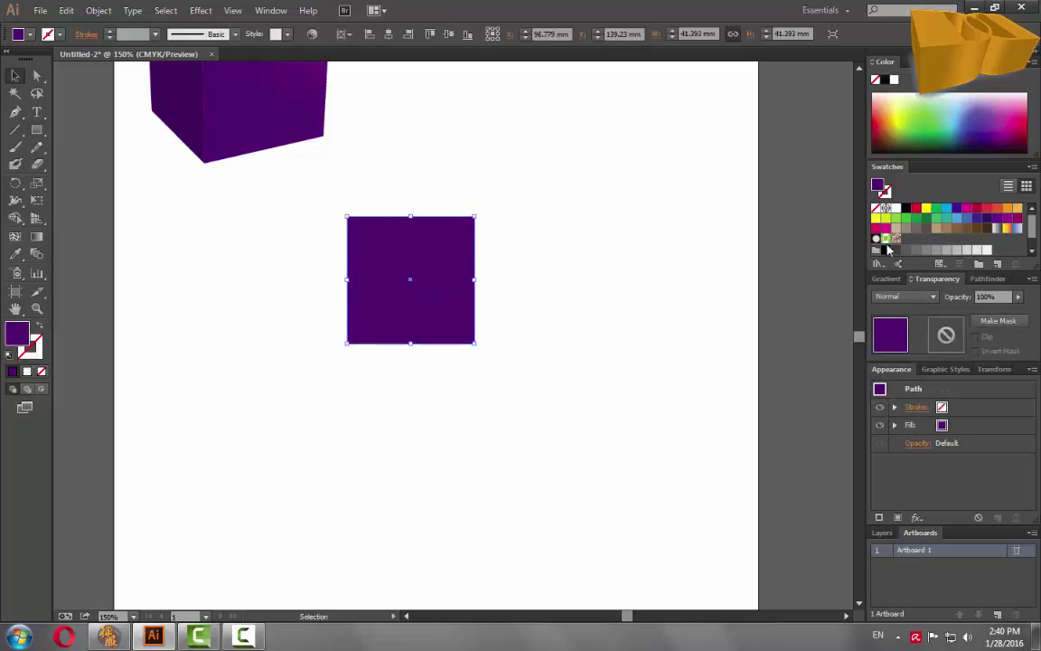
{"action": "left_click_drag", "start_coordinate": [423, 293], "coordinate": [476, 383]}
{"action": "key", "text": "ctrl+shift+a"}
{"action": "scroll", "coordinate": [445, 356], "scroll_direction": "up", "scroll_amount": 1}
Apply Effect > 3D > Extrude & Bevel to the square with Fewer Options and Preview turned on
{"action": "left_click", "coordinate": [476, 383]}
{"action": "left_click", "coordinate": [203, 10]}
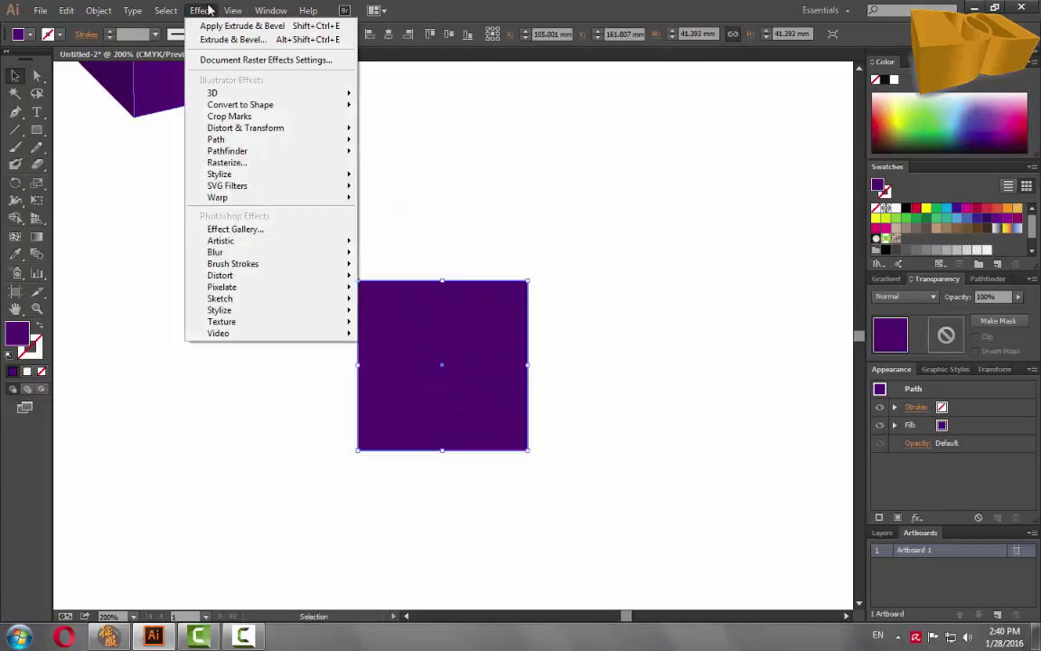
{"action": "mouse_move", "coordinate": [213, 93]}
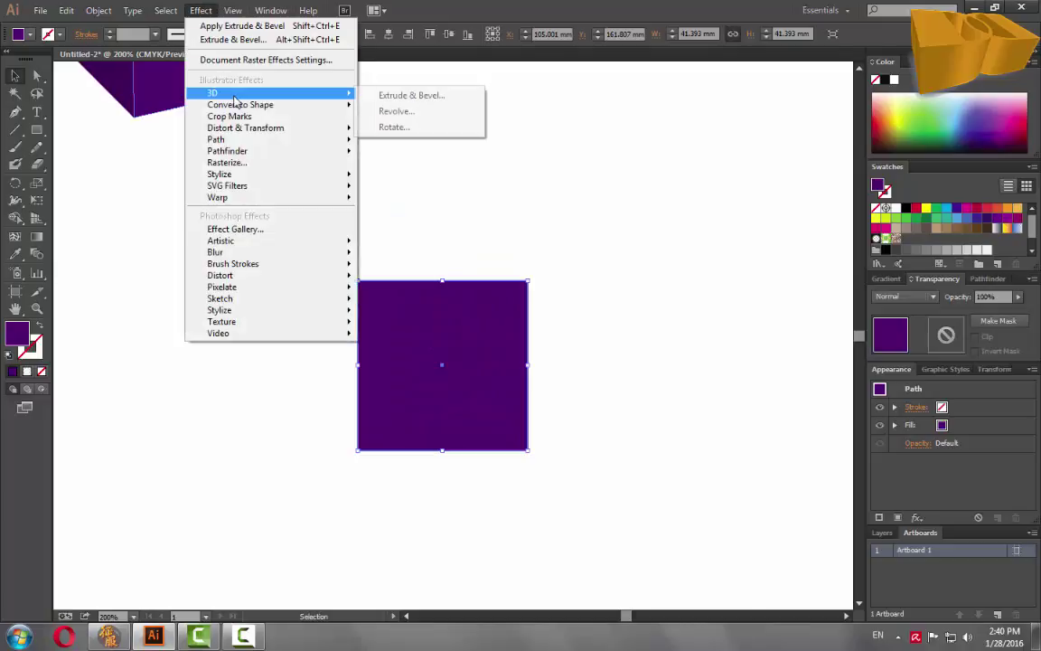
{"action": "left_click", "coordinate": [409, 96]}
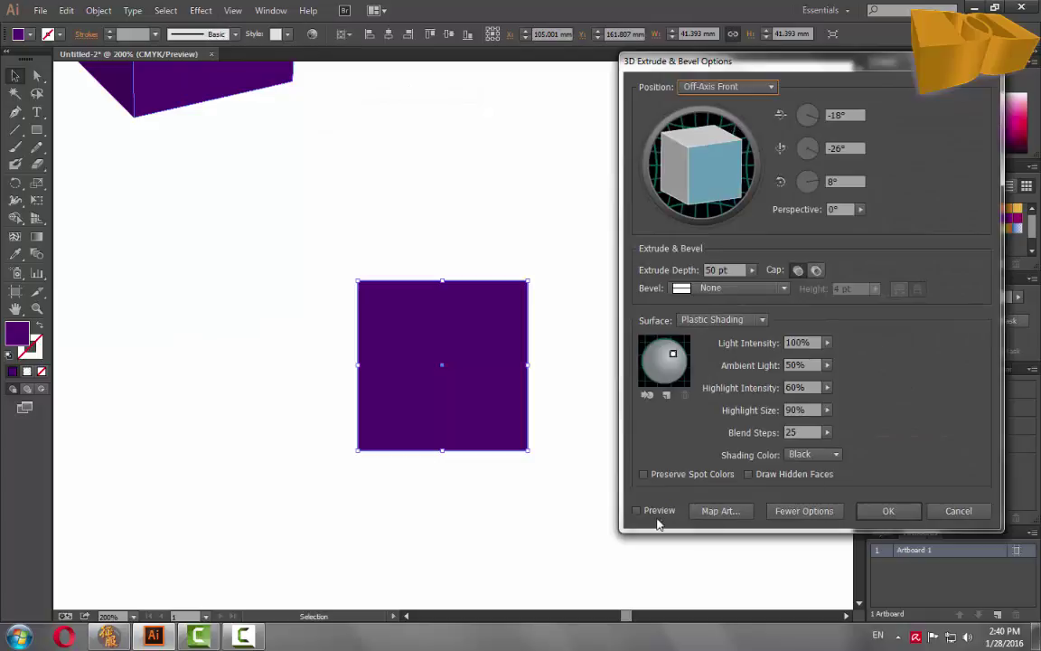
{"action": "left_click", "coordinate": [803, 511]}
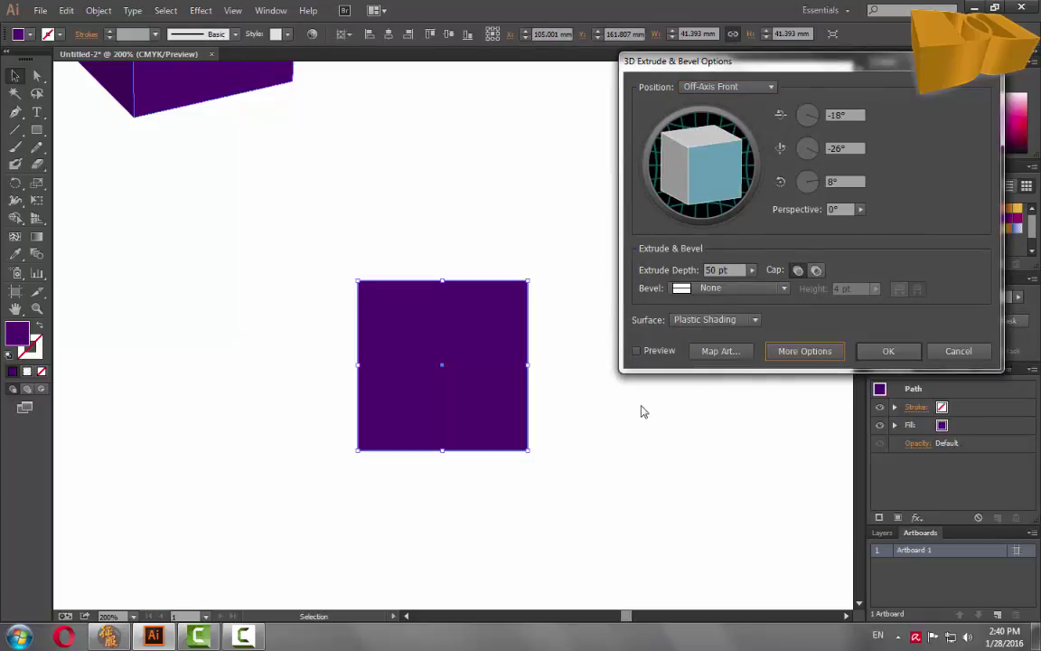
{"action": "left_click", "coordinate": [657, 350]}
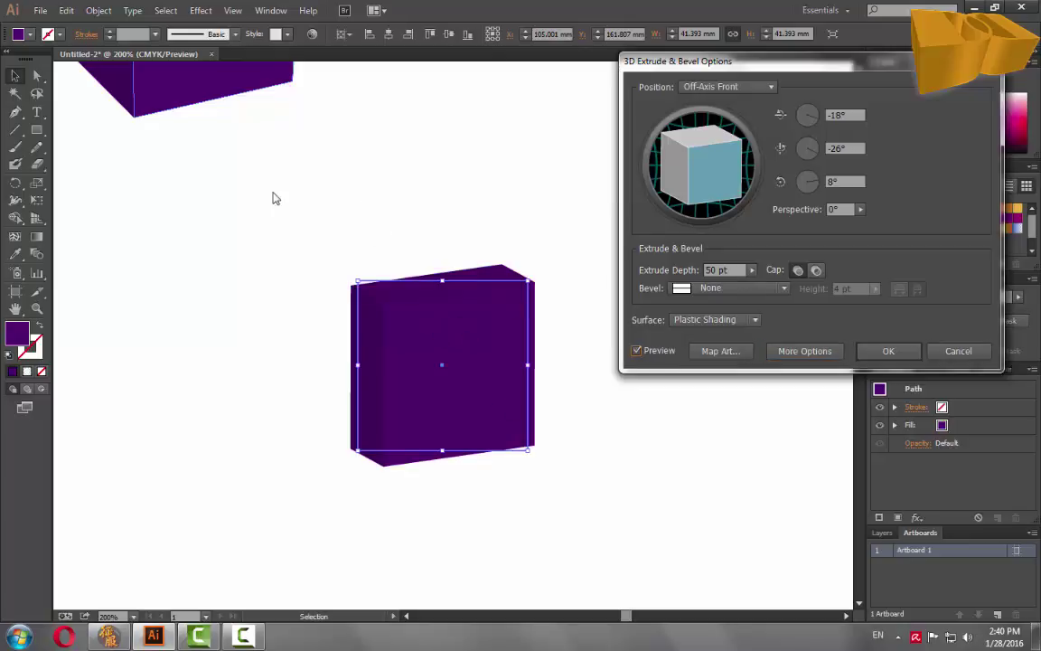
{"action": "left_click", "coordinate": [670, 271]}
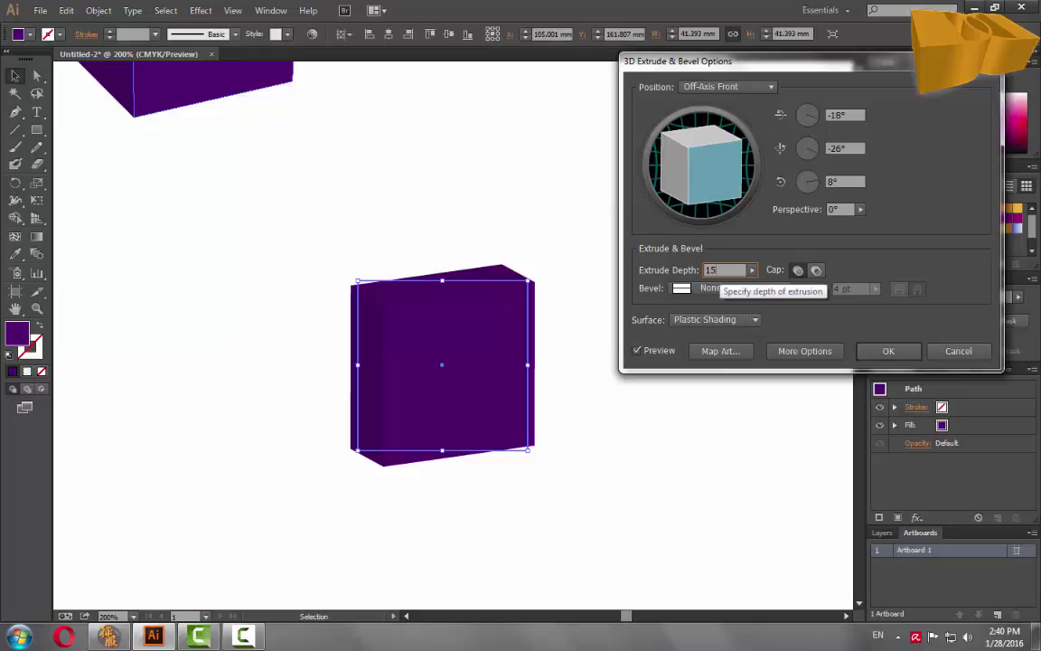
Change Extrude Depth from 150 to 135 pt, turning the square into a deep cube
{"action": "type", "text": "150"}
{"action": "left_click", "coordinate": [840, 209]}
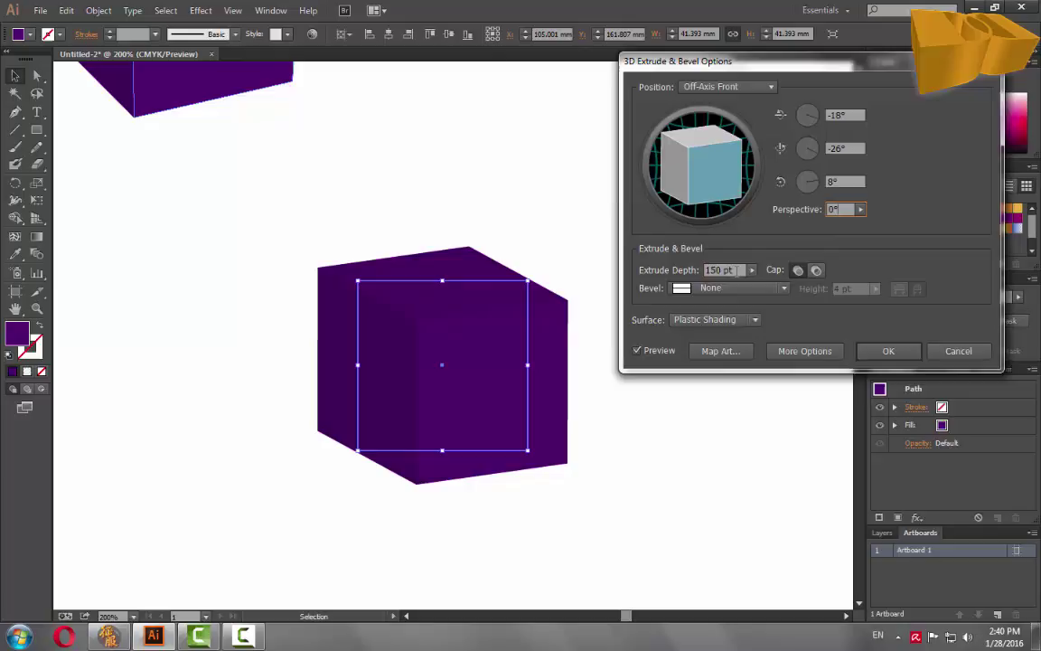
{"action": "key", "text": "Tab"}
{"action": "type", "text": "135"}
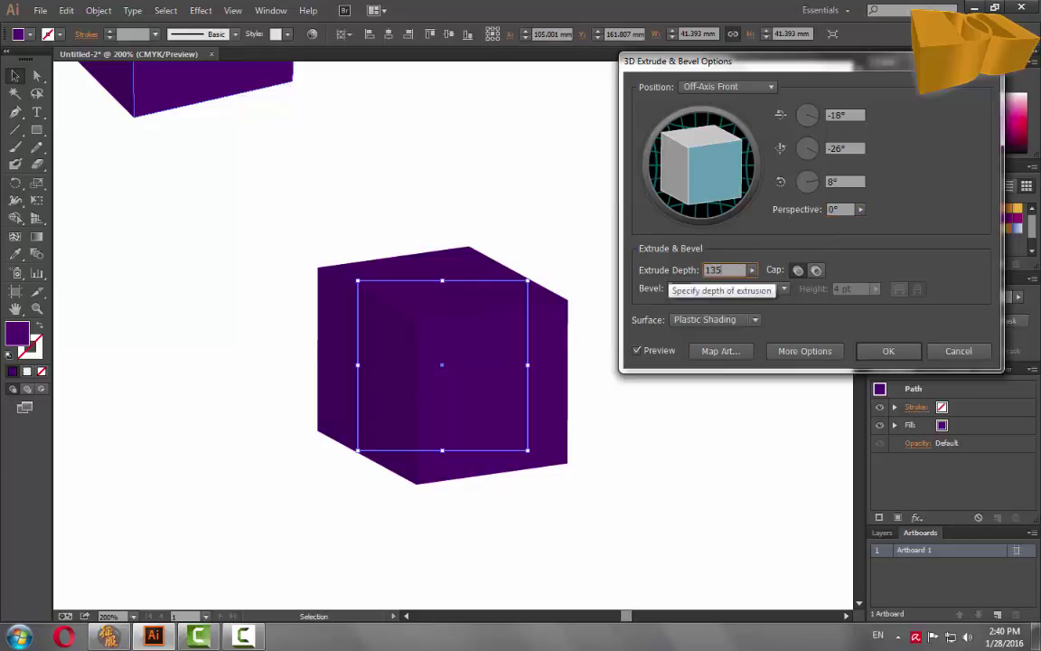
{"action": "left_click", "coordinate": [841, 208]}
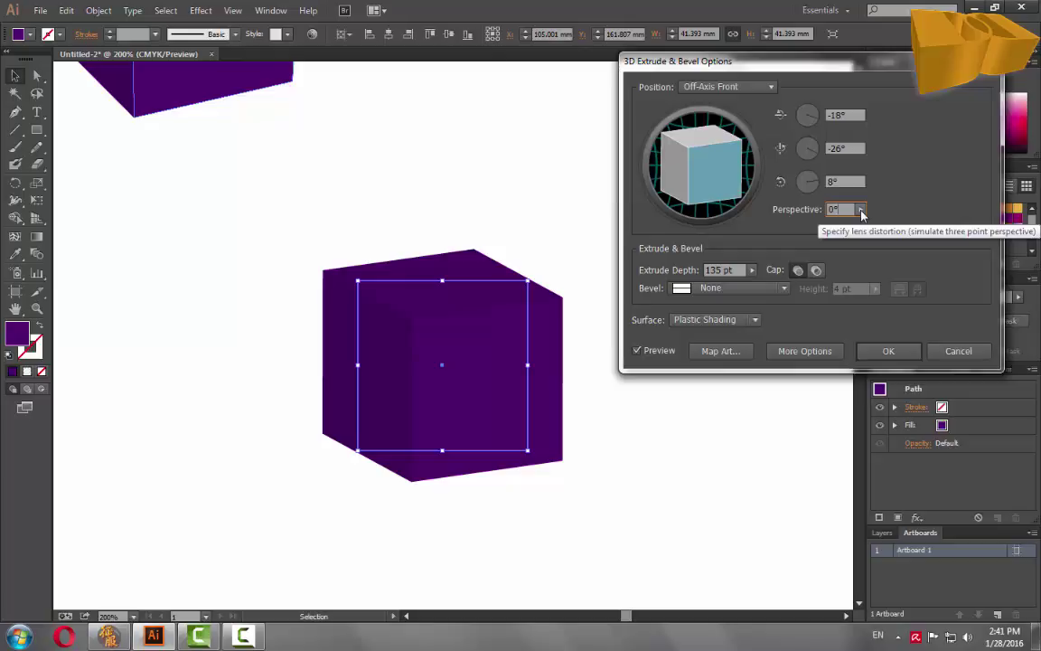
Set the extrusion Perspective to 110° using its slider
{"action": "left_click", "coordinate": [861, 213]}
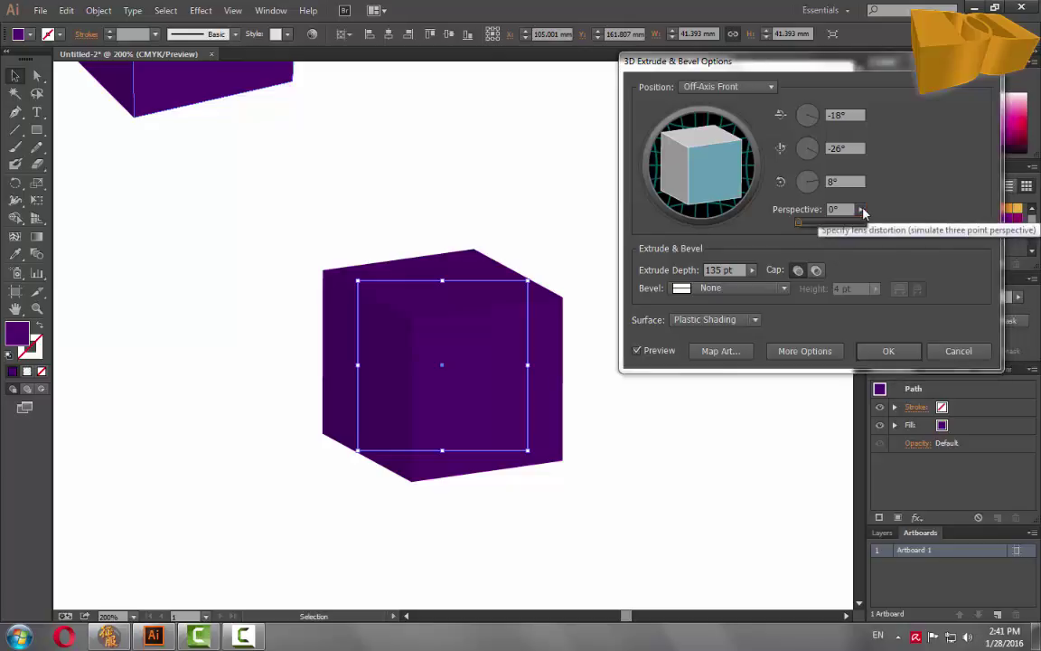
{"action": "left_click", "coordinate": [860, 209]}
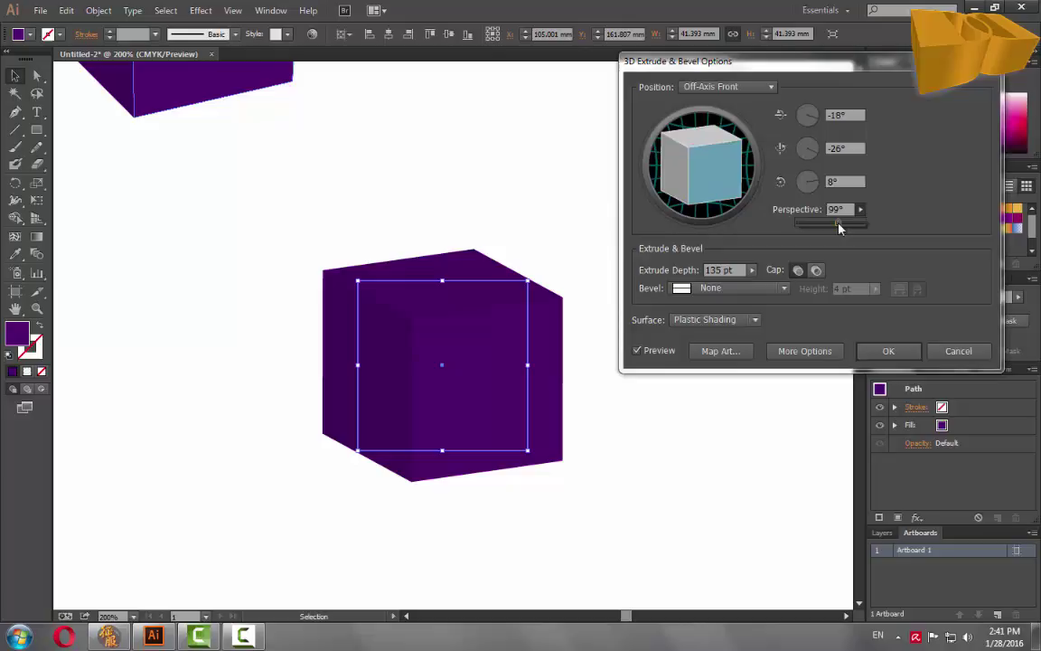
{"action": "left_click_drag", "start_coordinate": [844, 228], "coordinate": [843, 228]}
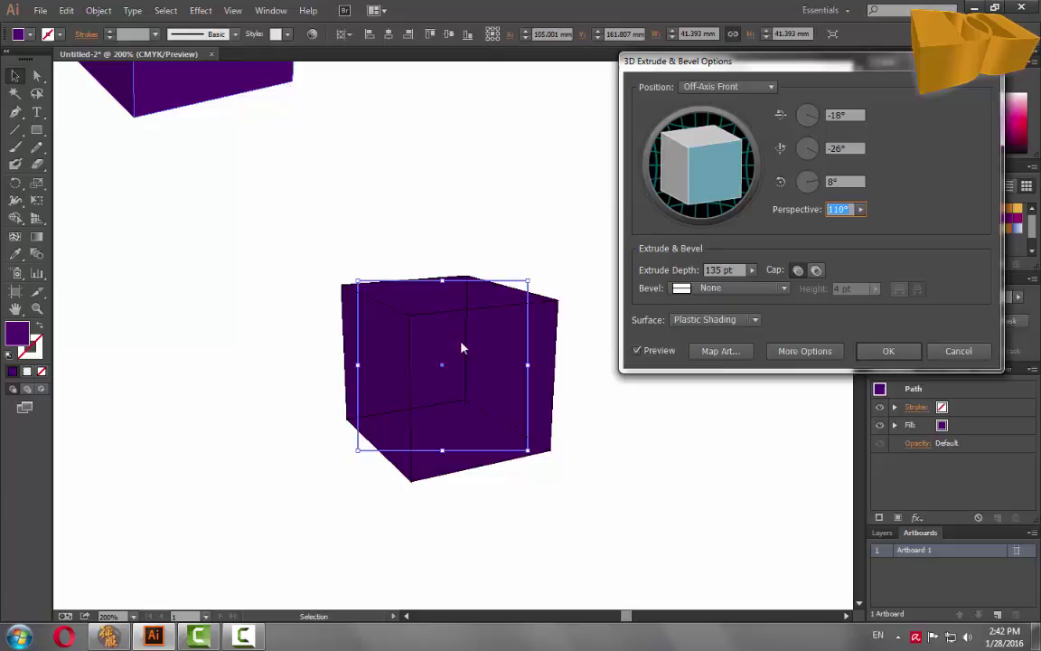
{"action": "left_click", "coordinate": [817, 357]}
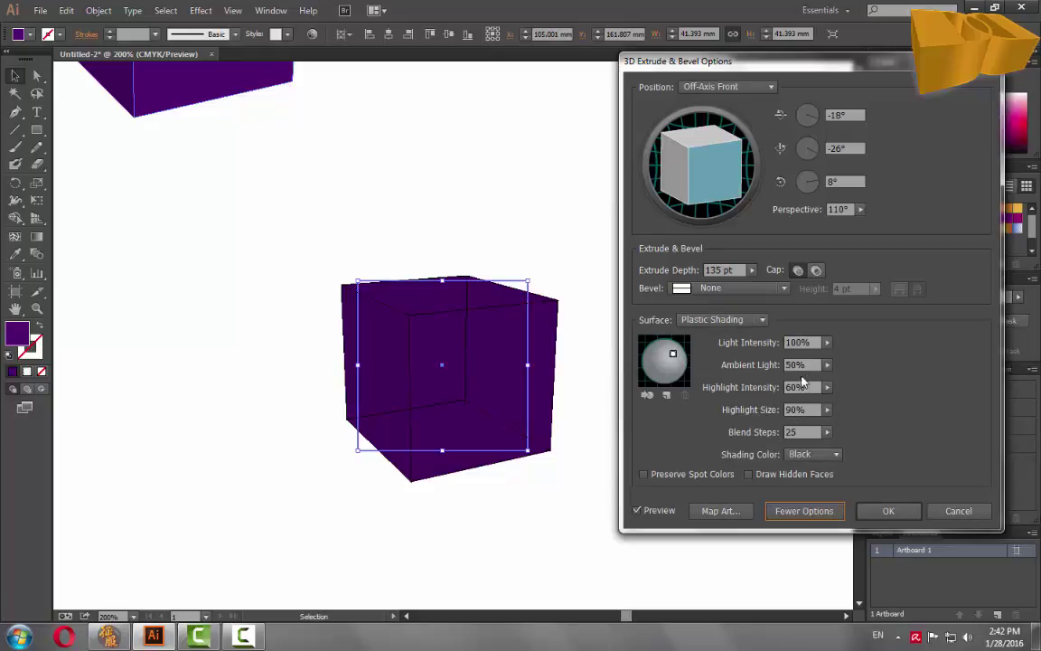
Set Ambient Light to 57% and place a new light at the lighting sphere's lower-right edge
{"action": "left_click", "coordinate": [826, 365]}
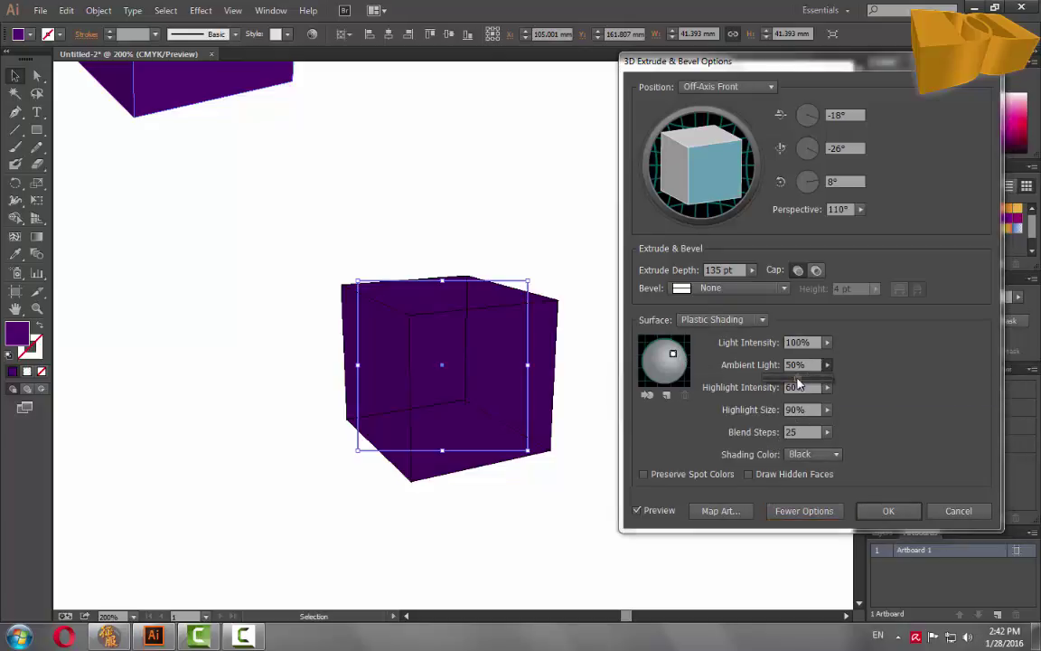
{"action": "left_click_drag", "start_coordinate": [806, 380], "coordinate": [803, 381]}
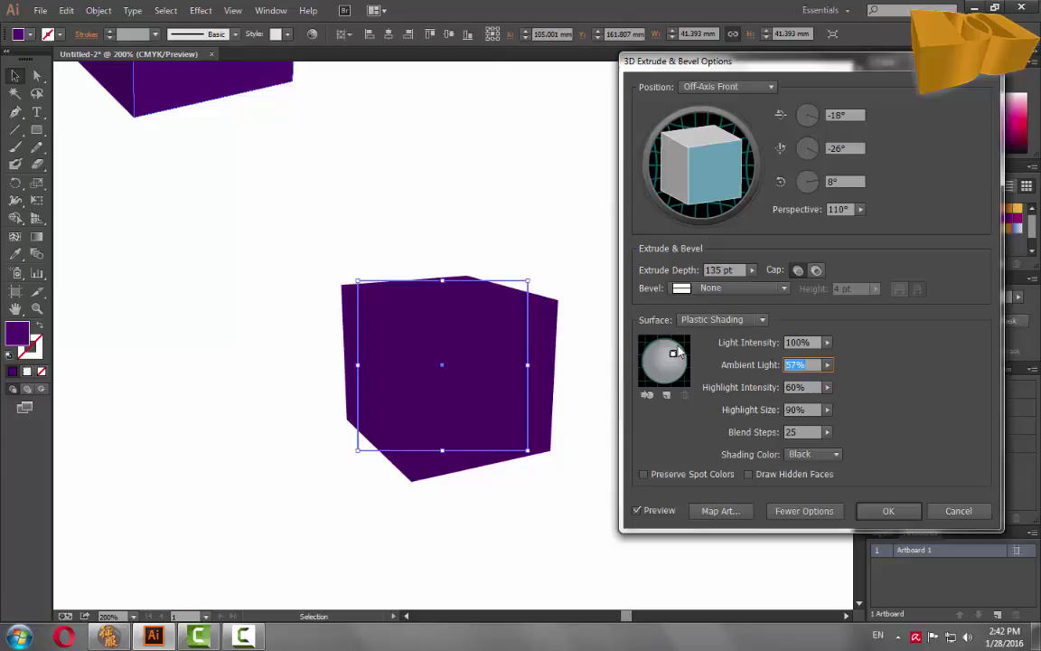
{"action": "left_click_drag", "start_coordinate": [673, 353], "coordinate": [673, 343]}
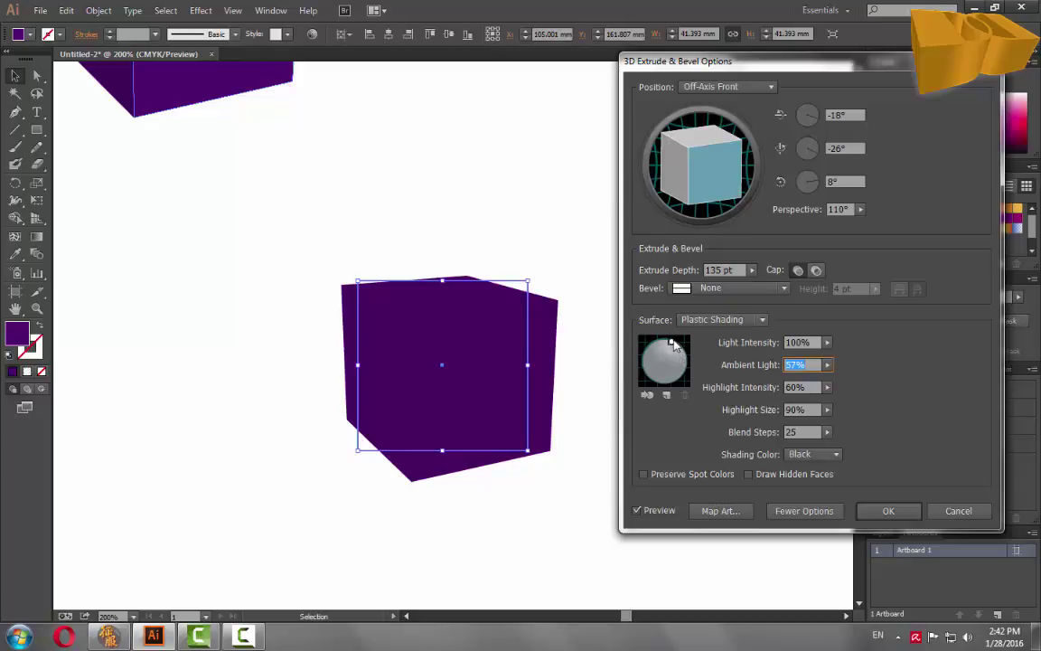
{"action": "left_click", "coordinate": [667, 397]}
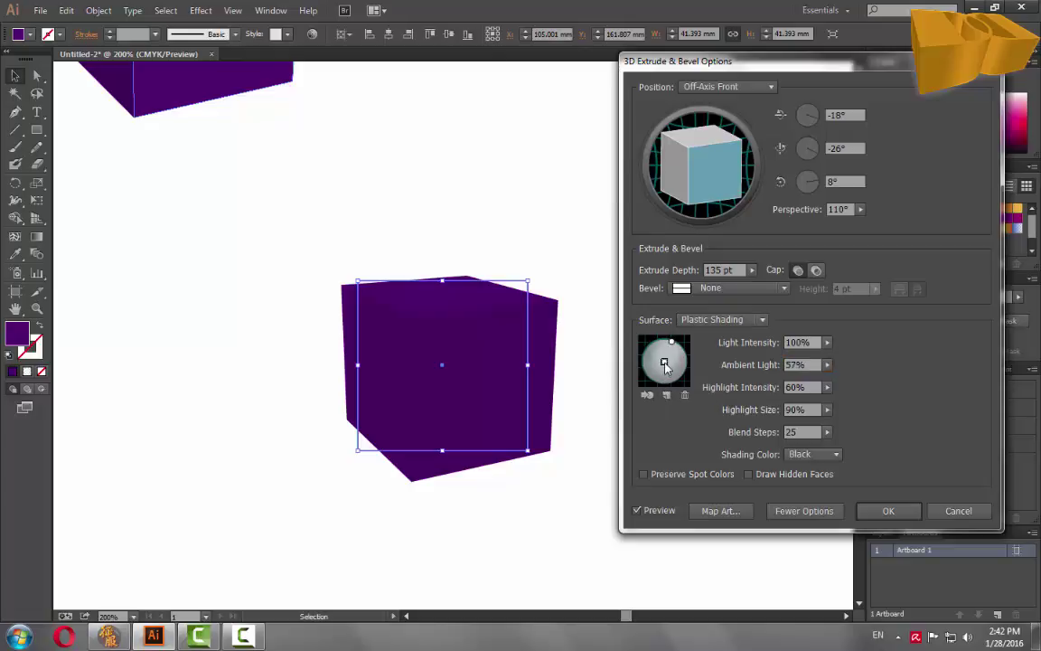
{"action": "mouse_move", "coordinate": [664, 362]}
{"action": "left_mouse_down"}
{"action": "mouse_move", "coordinate": [679, 360]}
{"action": "mouse_move", "coordinate": [684, 378]}
{"action": "left_mouse_up"}
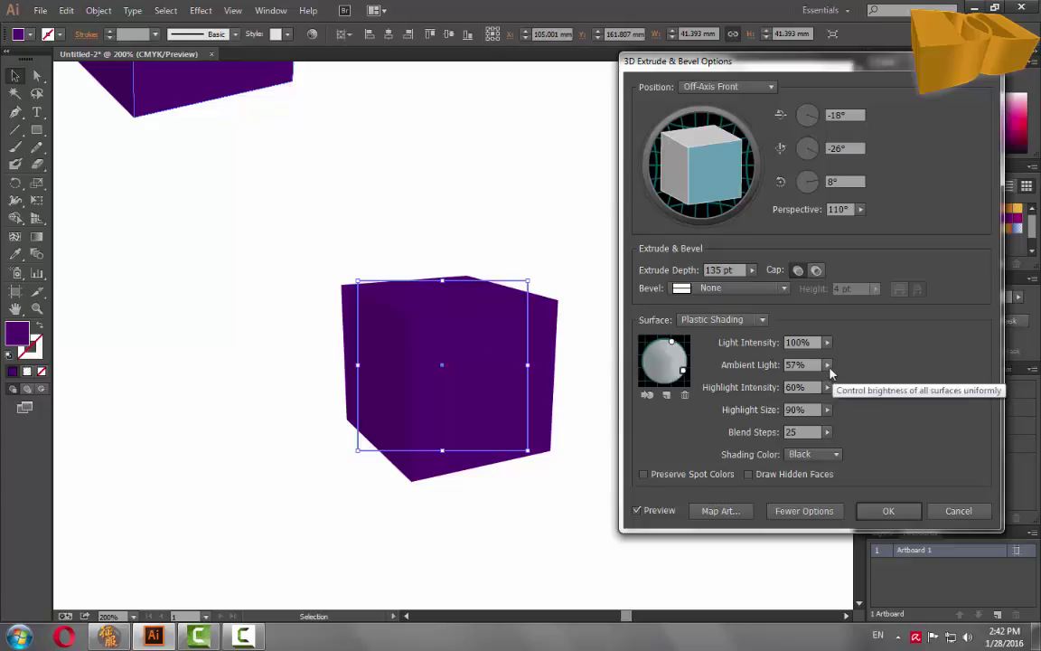
Lower the selected light's intensity from 100% to 50% and confirm the 3D Extrude & Bevel settings with OK
{"action": "left_click_drag", "start_coordinate": [827, 351], "coordinate": [805, 362]}
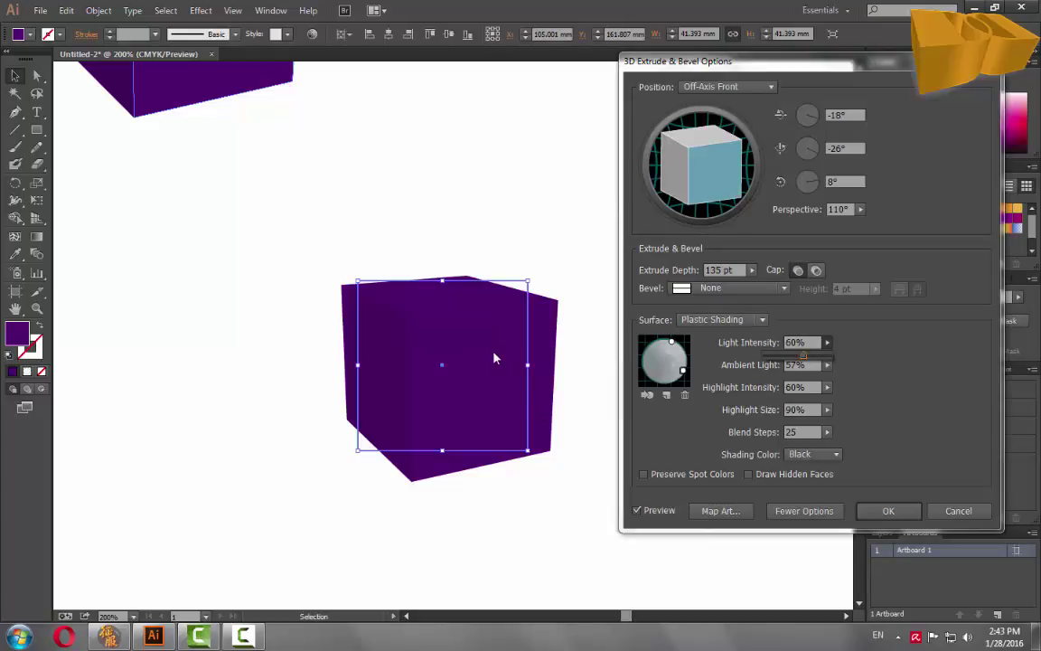
{"action": "left_click", "coordinate": [827, 343]}
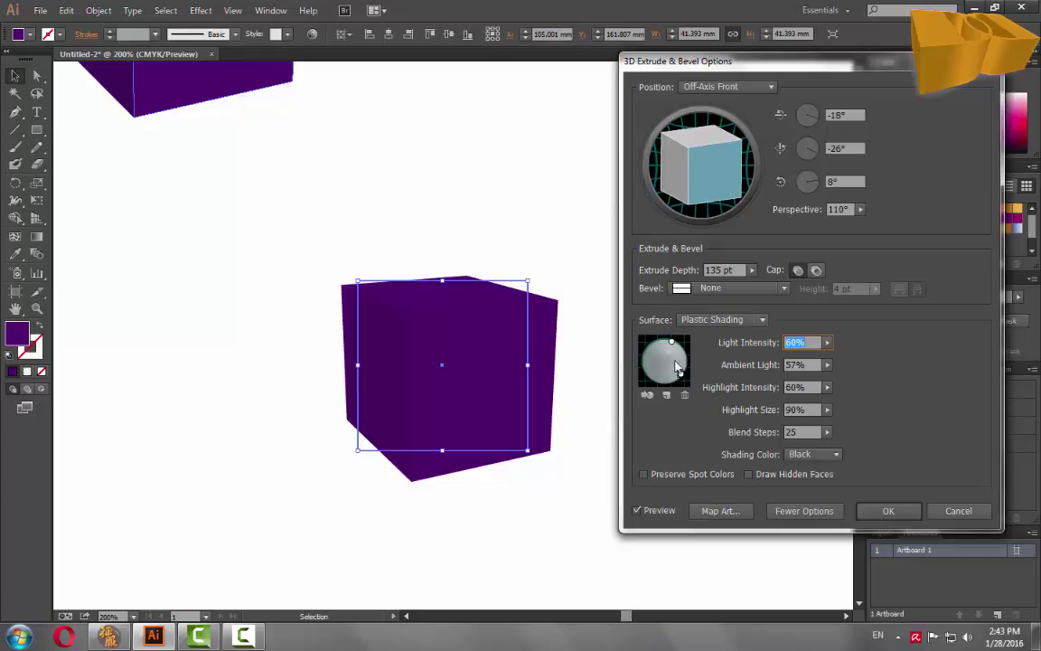
{"action": "type", "text": "100%"}
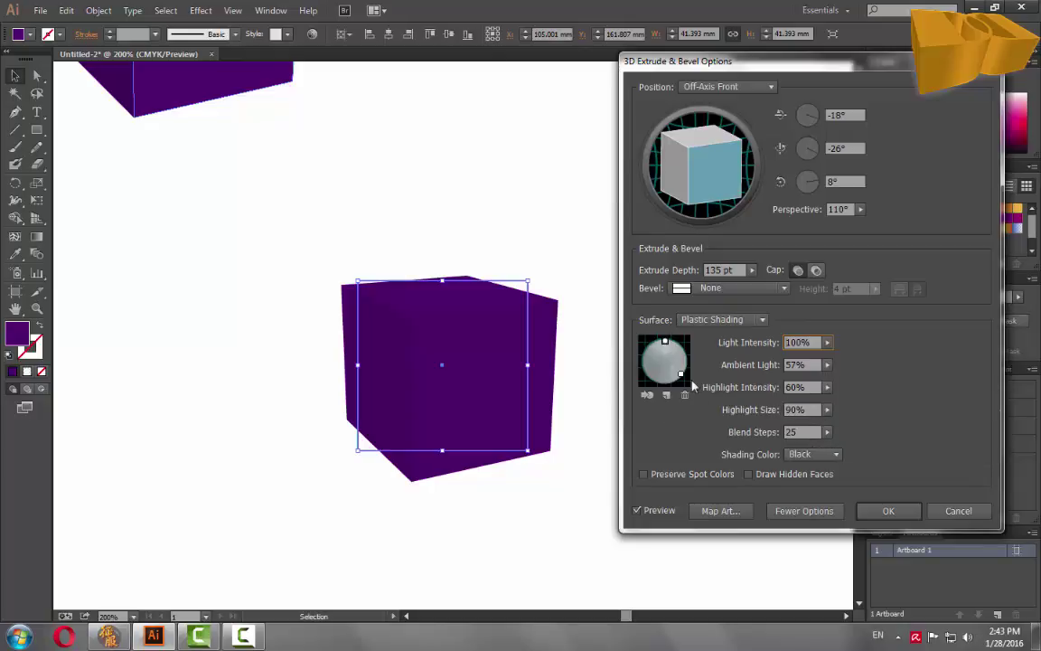
{"action": "left_click", "coordinate": [827, 342]}
{"action": "left_click_drag", "start_coordinate": [835, 356], "coordinate": [798, 361]}
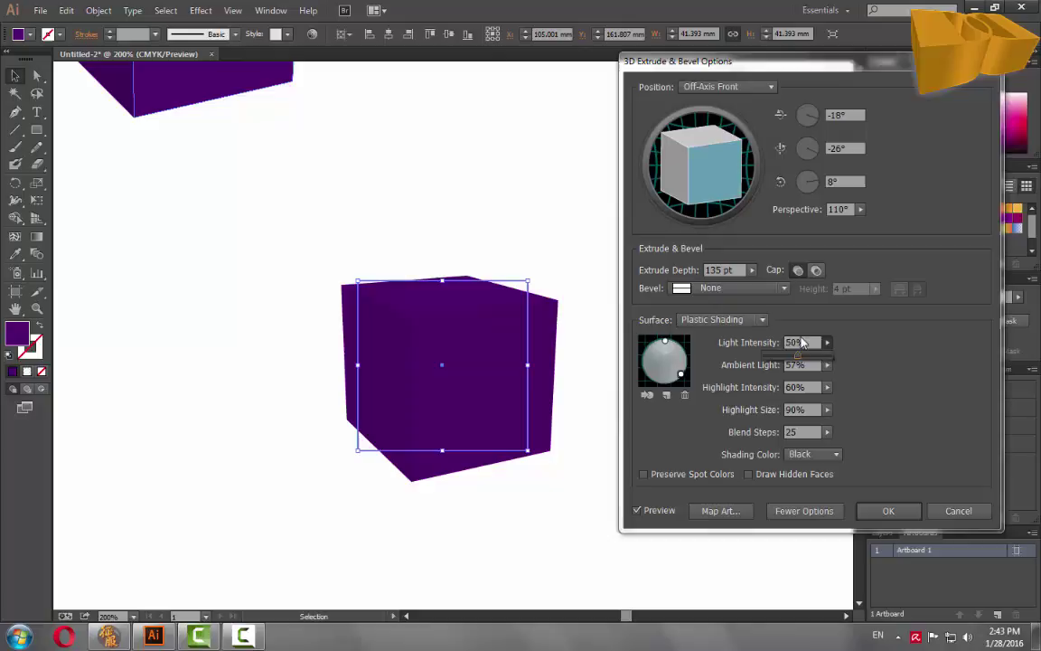
{"action": "left_click", "coordinate": [803, 342]}
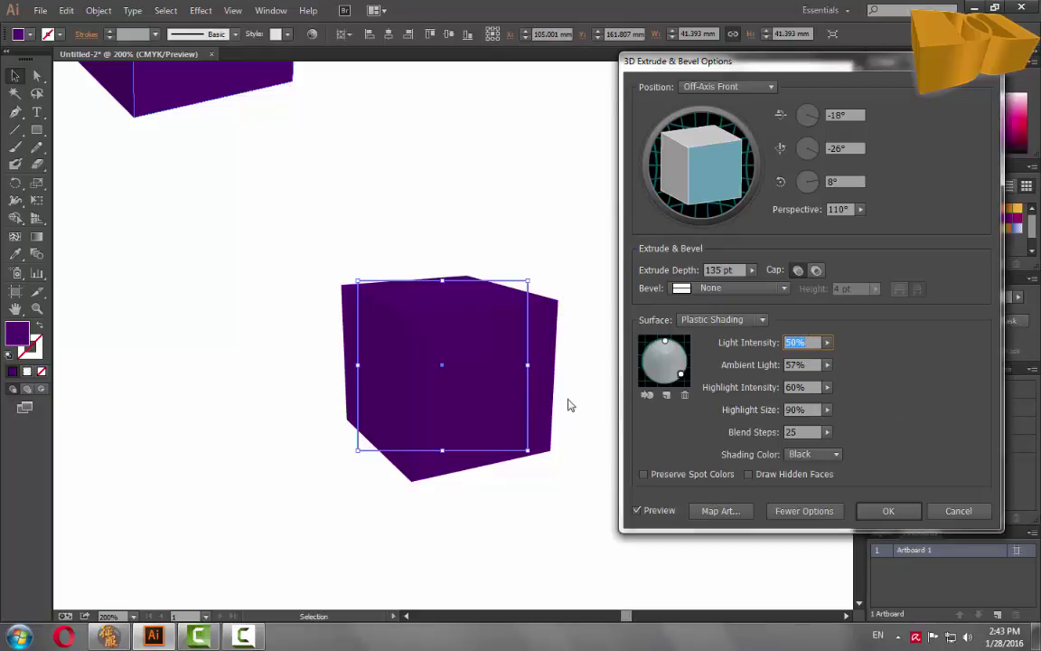
{"action": "left_click", "coordinate": [888, 511]}
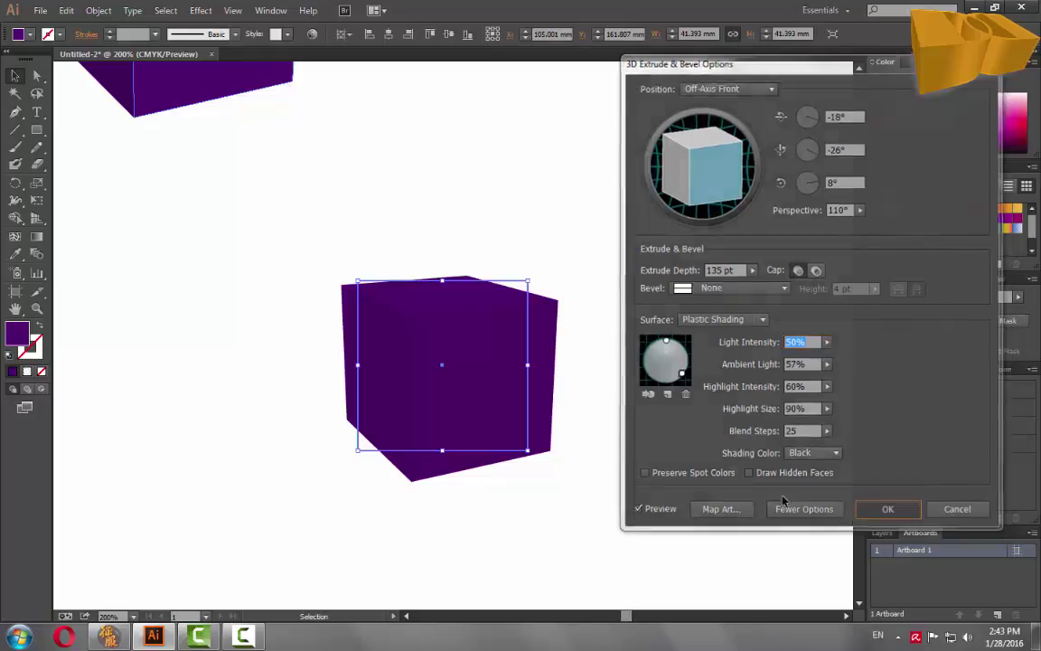
Marquee-select the 3D cube and use Object > Expand Appearance to turn it into flat face shapes
{"action": "left_click", "coordinate": [684, 435]}
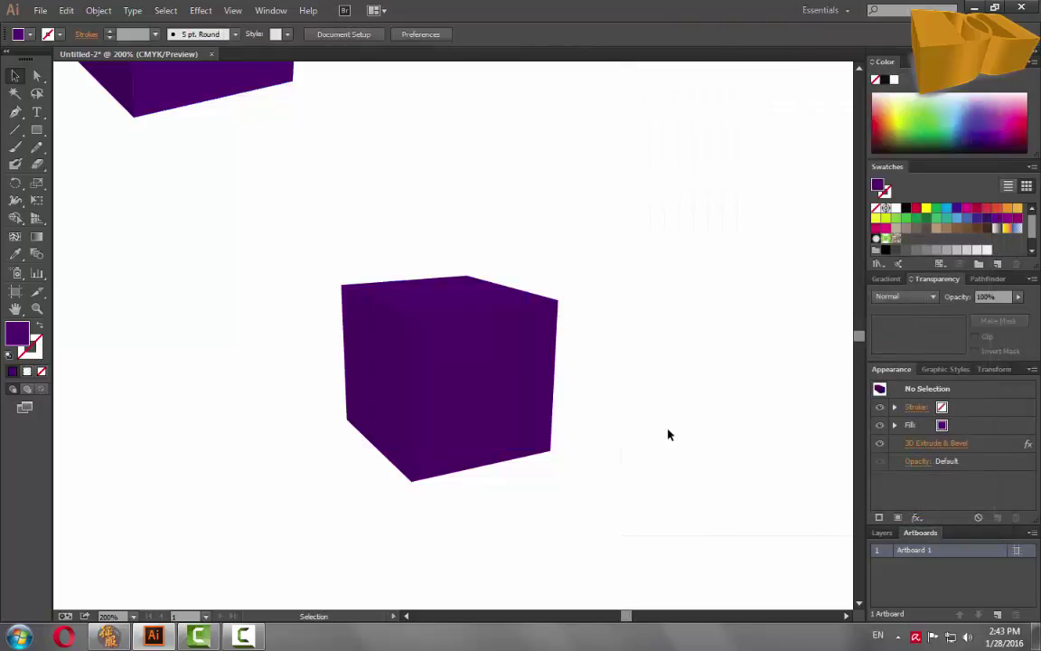
{"action": "left_click_drag", "start_coordinate": [223, 206], "coordinate": [630, 507]}
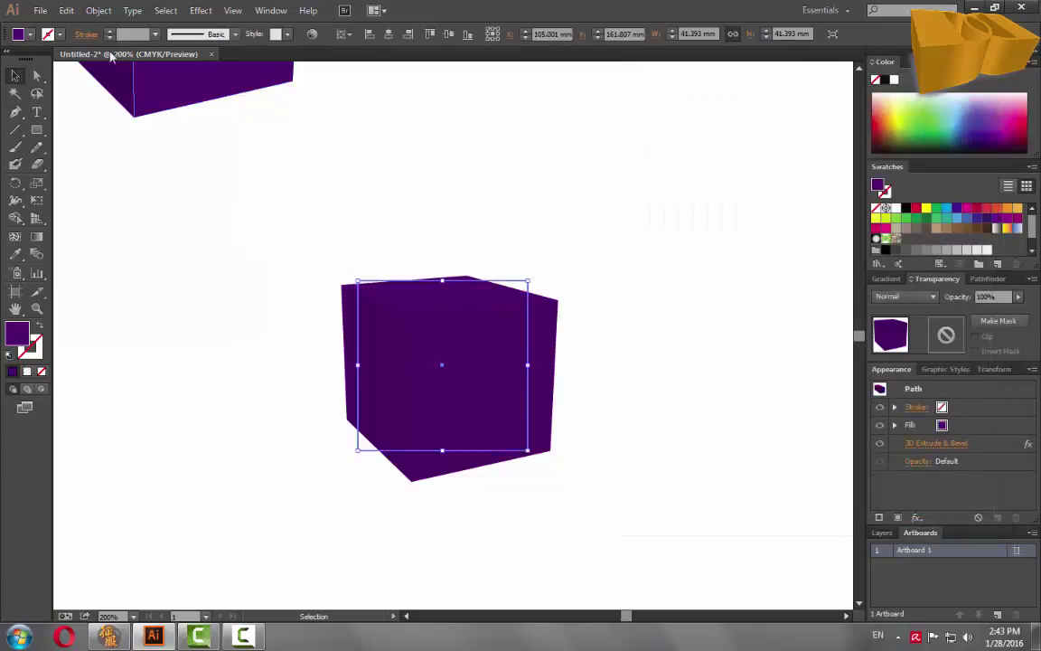
{"action": "left_click", "coordinate": [95, 11]}
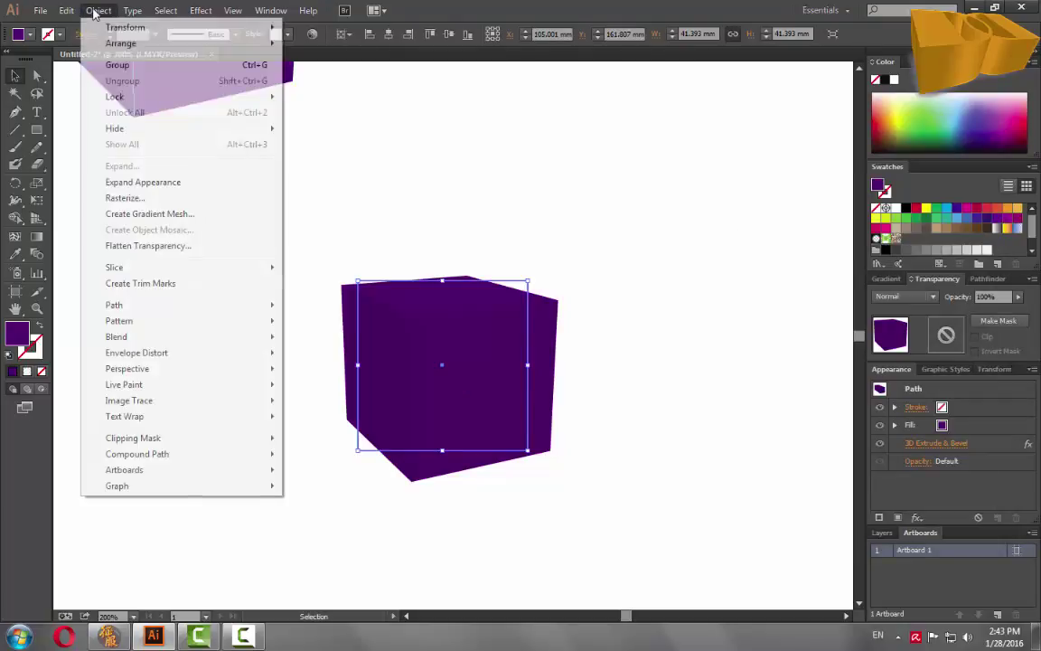
{"action": "left_click", "coordinate": [158, 184]}
{"action": "left_click", "coordinate": [572, 414]}
{"action": "left_click", "coordinate": [520, 373]}
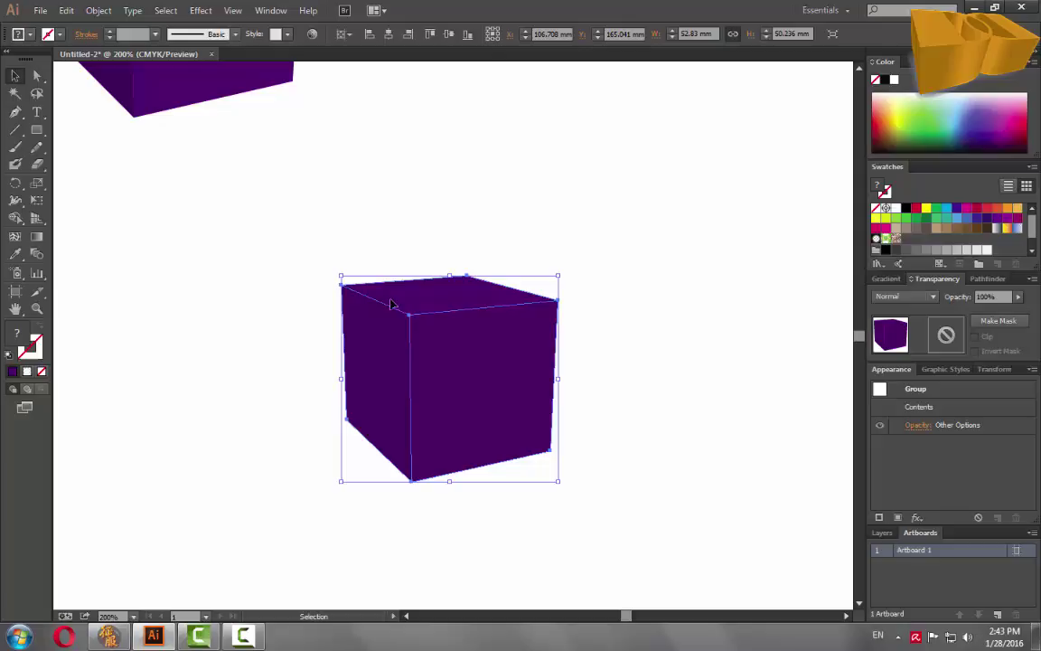
{"action": "right_click", "coordinate": [502, 334]}
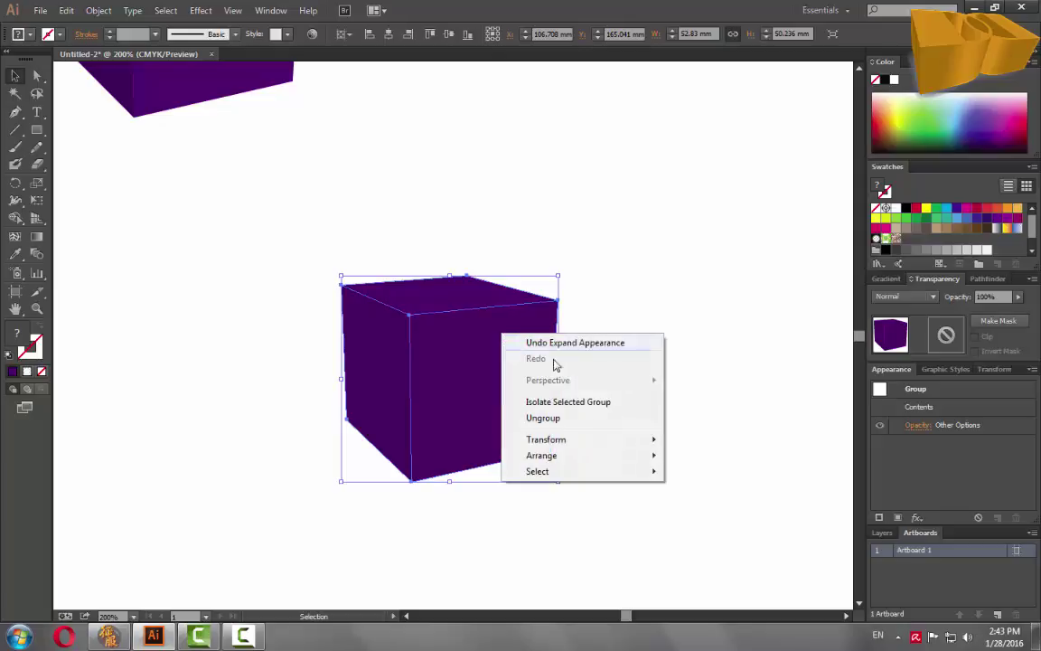
{"action": "left_click", "coordinate": [571, 420]}
Ungroup the expanded cube's faces, undoing the accidental front-face move
{"action": "right_click", "coordinate": [503, 370]}
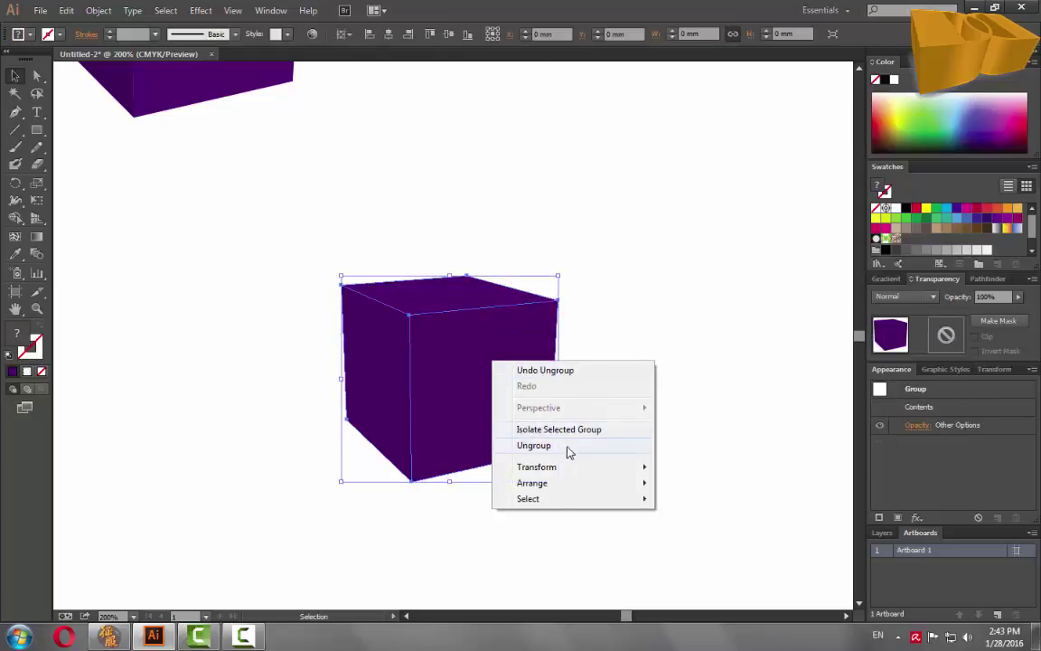
{"action": "left_click", "coordinate": [566, 446]}
{"action": "left_click_drag", "start_coordinate": [506, 380], "coordinate": [589, 352]}
{"action": "key", "text": "ctrl+z"}
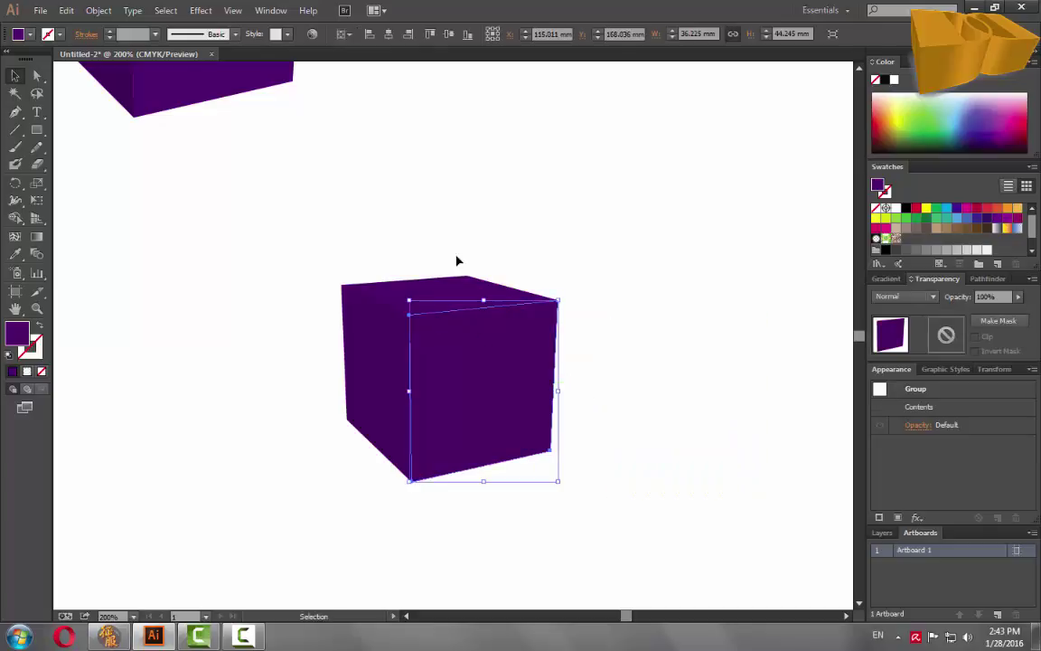
{"action": "key", "text": "ctrl+shift+z"}
{"action": "key", "text": "ctrl+z"}
{"action": "key", "text": "ctrl+z"}
{"action": "key", "text": "ctrl+shift+z"}
Select the cube's front face on its own, then deselect it
{"action": "left_click", "coordinate": [606, 349]}
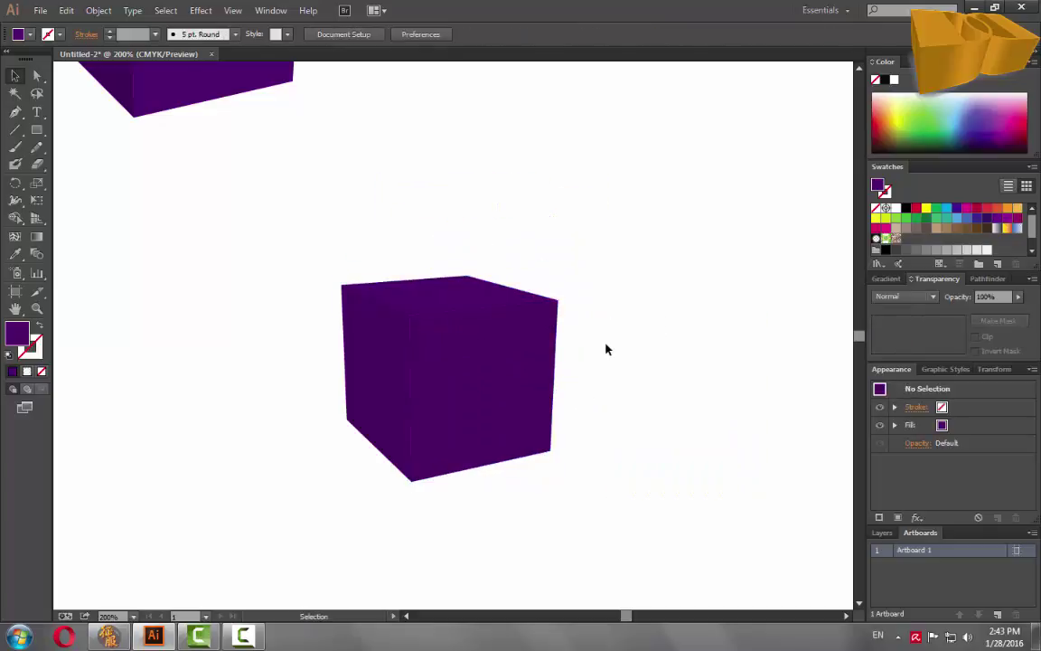
{"action": "left_click", "coordinate": [485, 373]}
{"action": "key", "text": "a"}
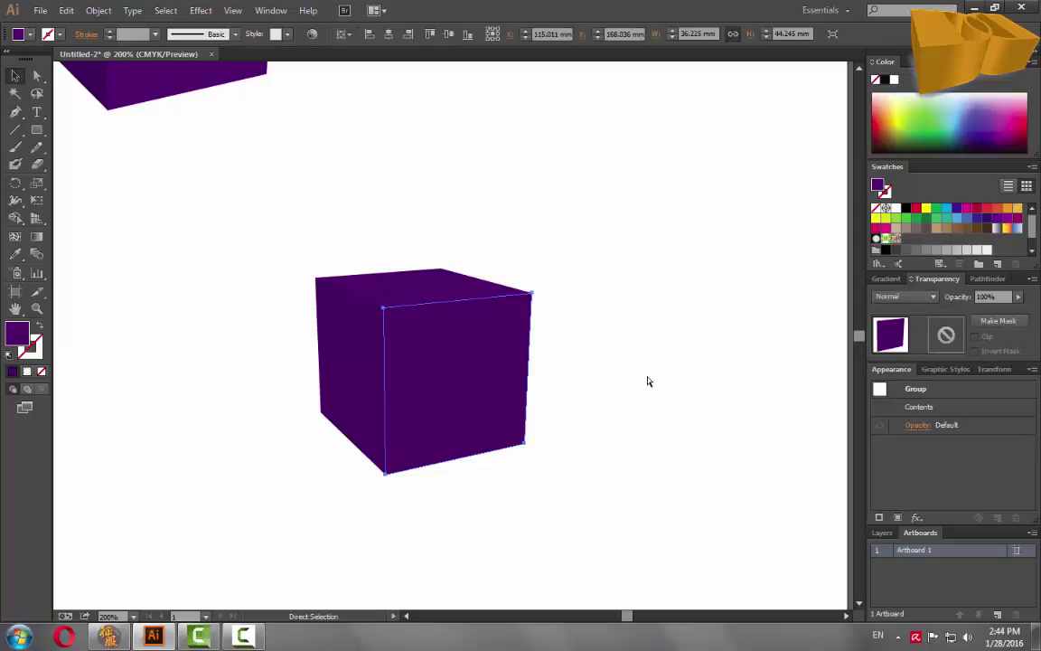
{"action": "key", "text": "v"}
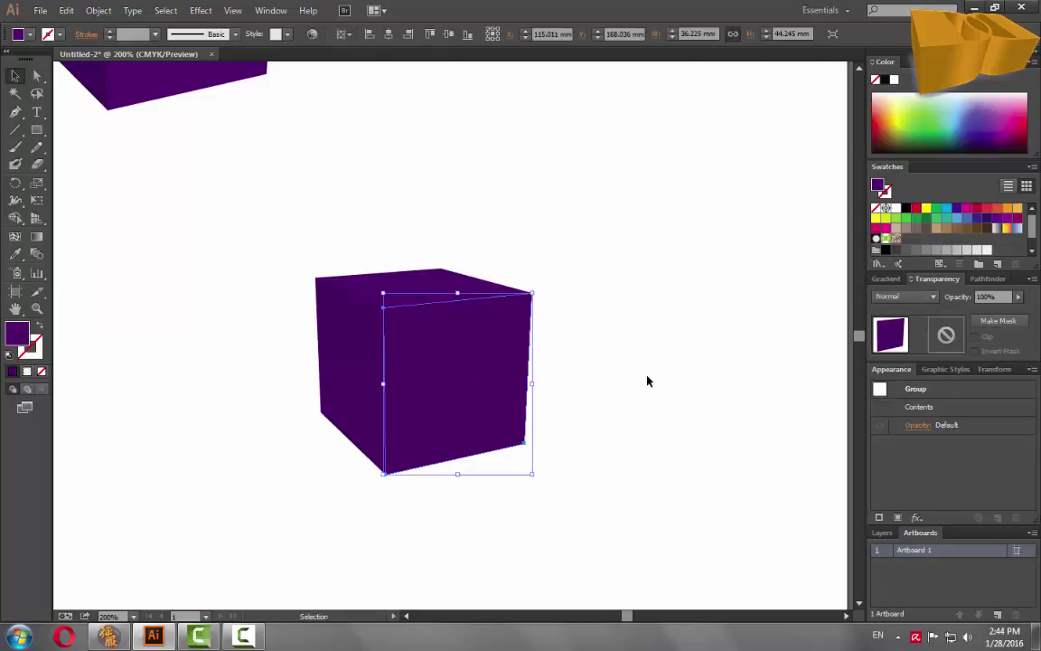
{"action": "left_click", "coordinate": [647, 381]}
Draw a circle above and to the right of the cube with the Ellipse tool
{"action": "key", "text": "space"}
{"action": "left_click_drag", "start_coordinate": [618, 332], "coordinate": [598, 370]}
{"action": "key", "text": "l"}
{"action": "left_click_drag", "start_coordinate": [546, 159], "coordinate": [714, 325]}
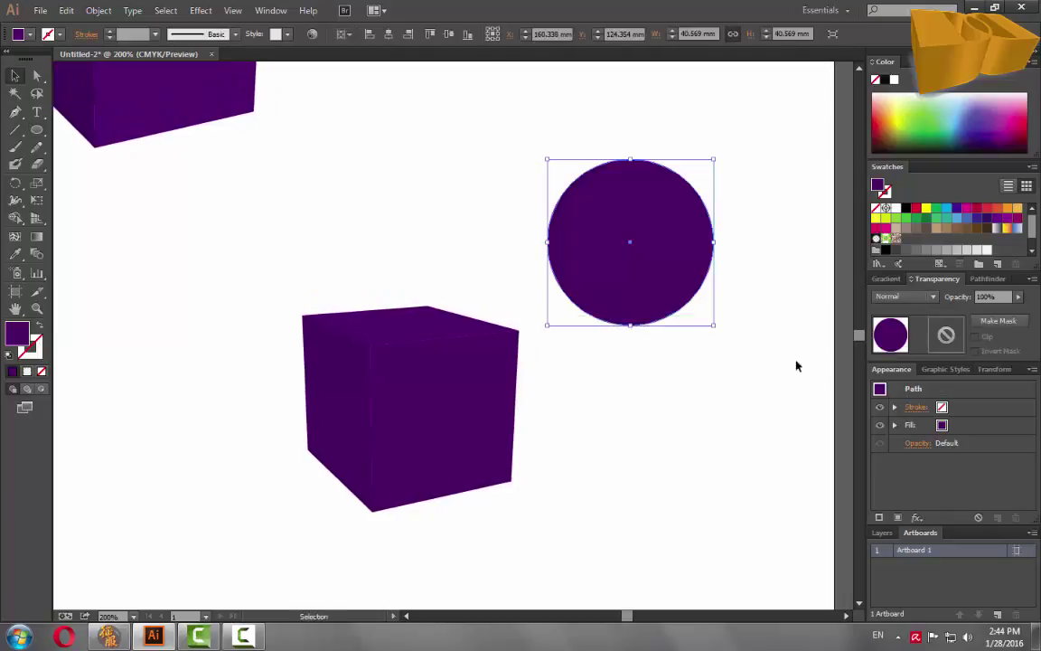
Fill the circle with the White, Black gradient and change its black stop to white
{"action": "left_click", "coordinate": [891, 279]}
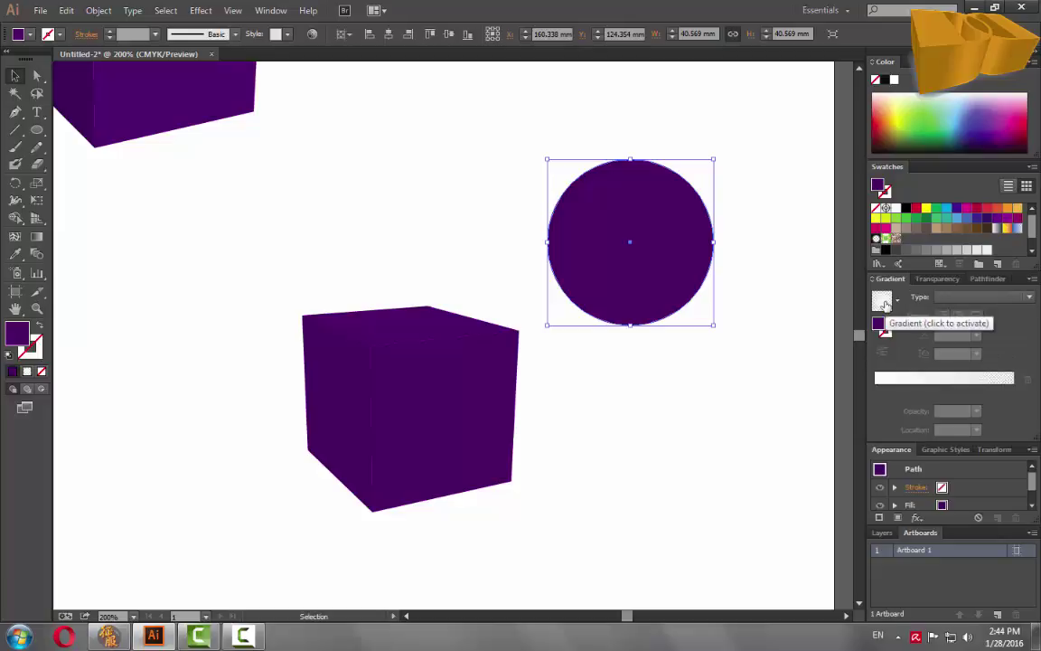
{"action": "left_click", "coordinate": [897, 300]}
{"action": "left_click", "coordinate": [867, 328]}
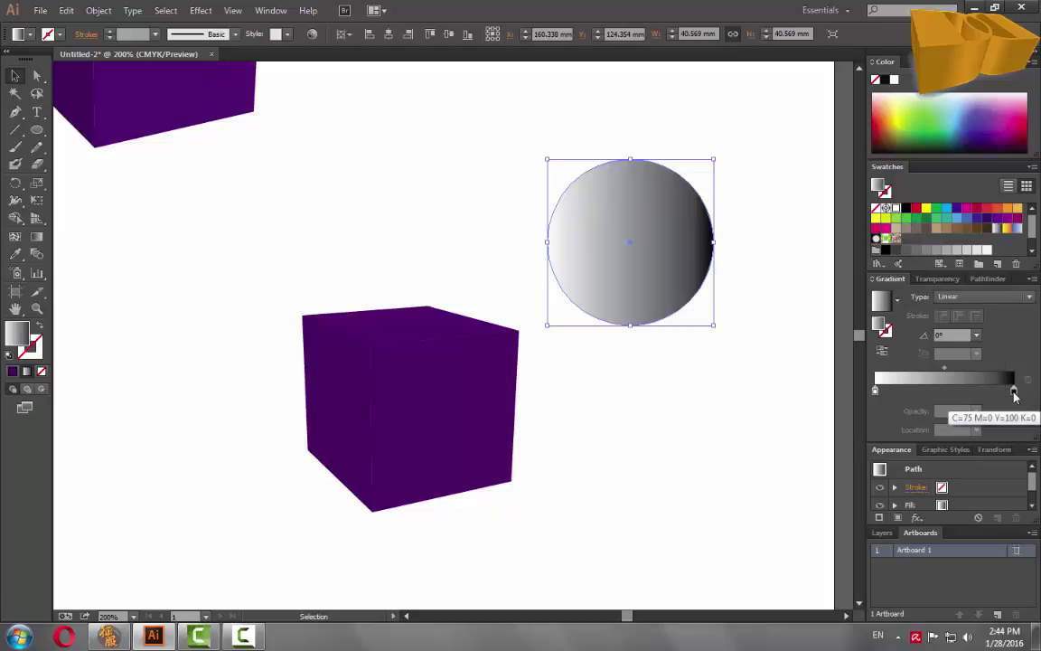
{"action": "left_click_drag", "start_coordinate": [1013, 394], "coordinate": [912, 357]}
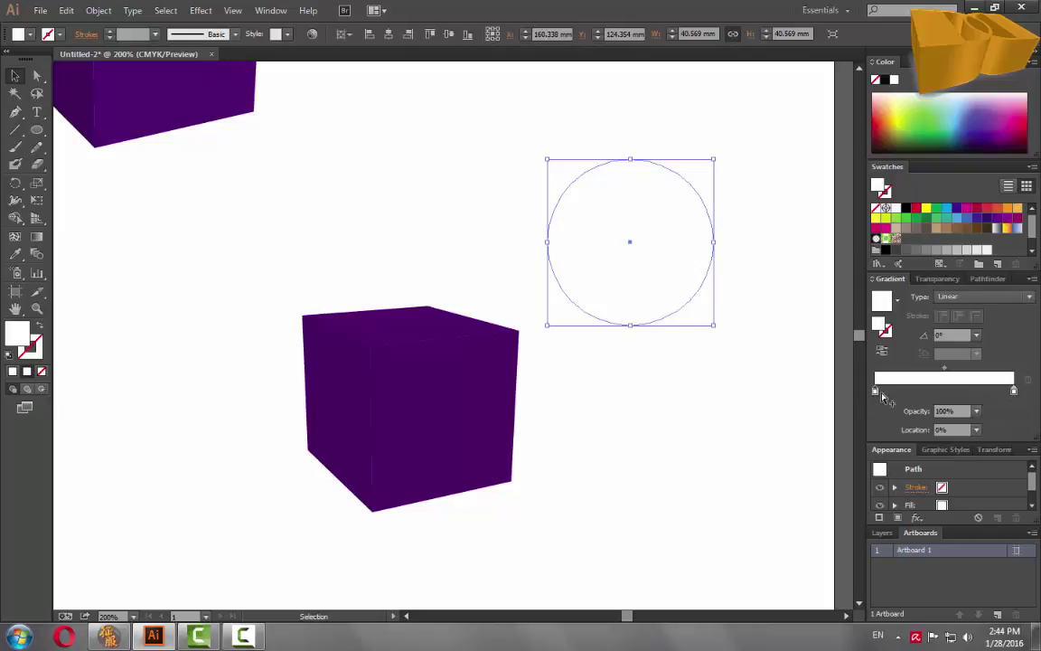
Set the circle's left gradient stop to 0% opacity and change the gradient type to Radial
{"action": "left_click", "coordinate": [975, 411]}
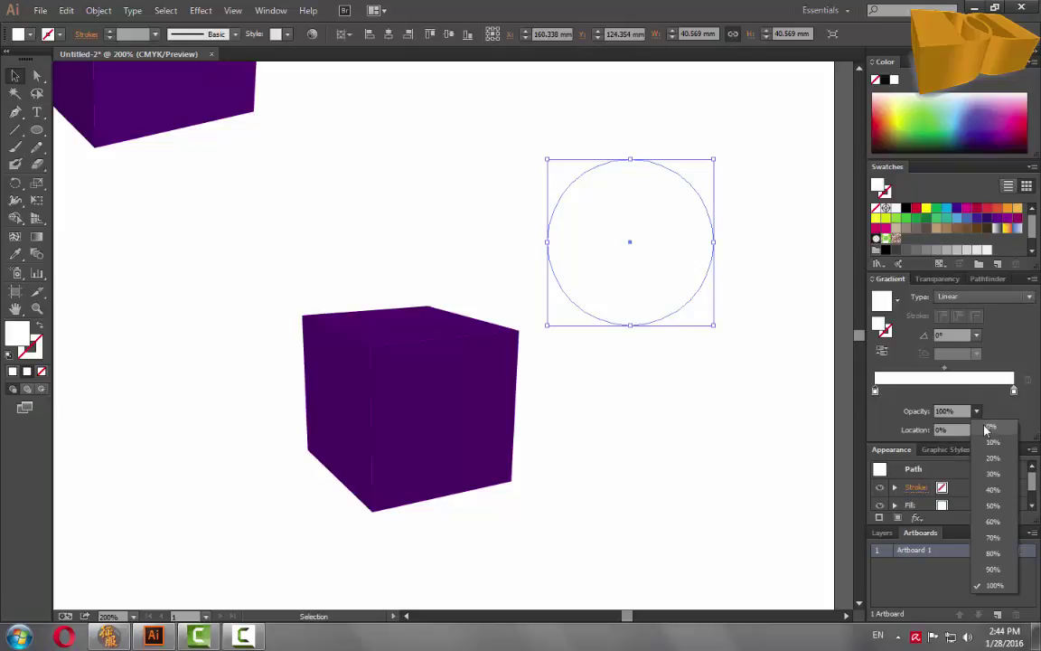
{"action": "left_click", "coordinate": [987, 430]}
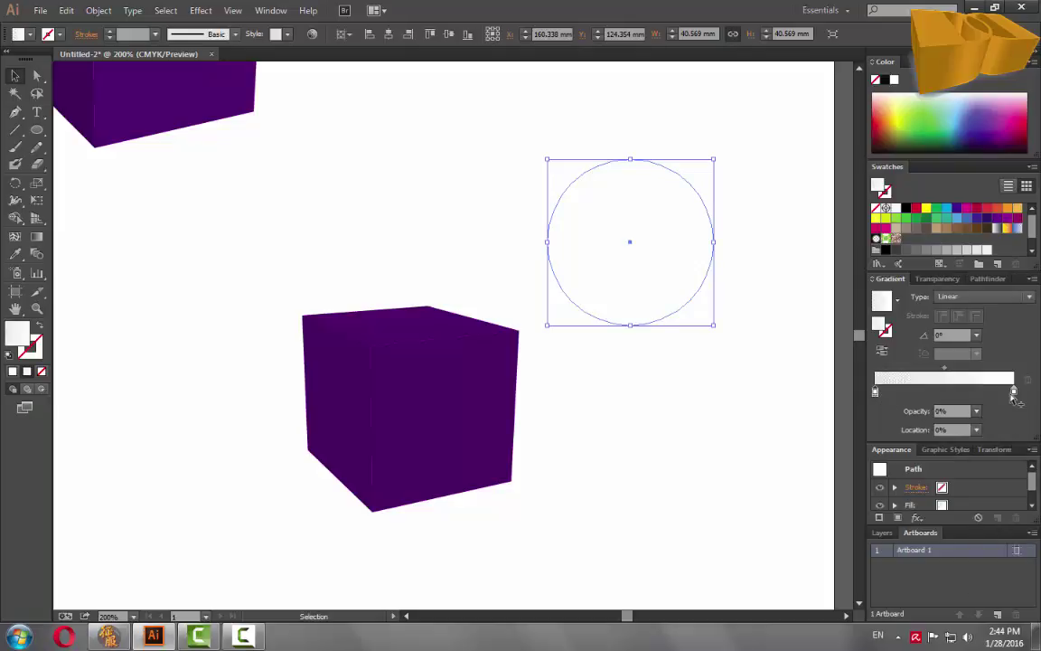
{"action": "left_click", "coordinate": [965, 297]}
{"action": "left_click", "coordinate": [958, 327]}
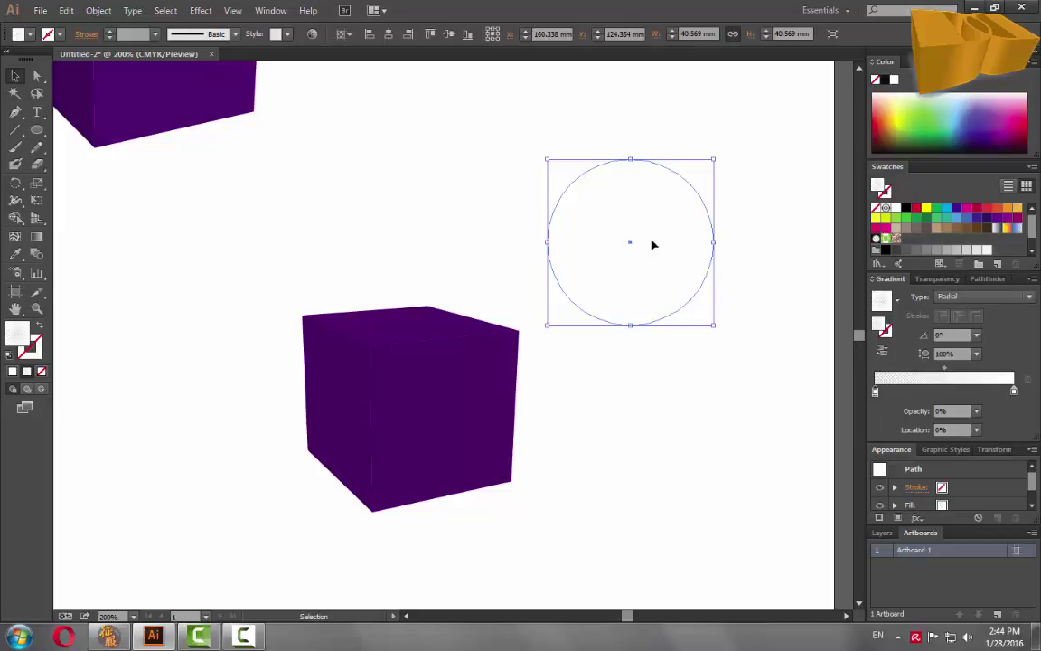
Move the circle onto the cube's front face and enlarge it to 49.213 mm
{"action": "left_click_drag", "start_coordinate": [645, 245], "coordinate": [521, 343]}
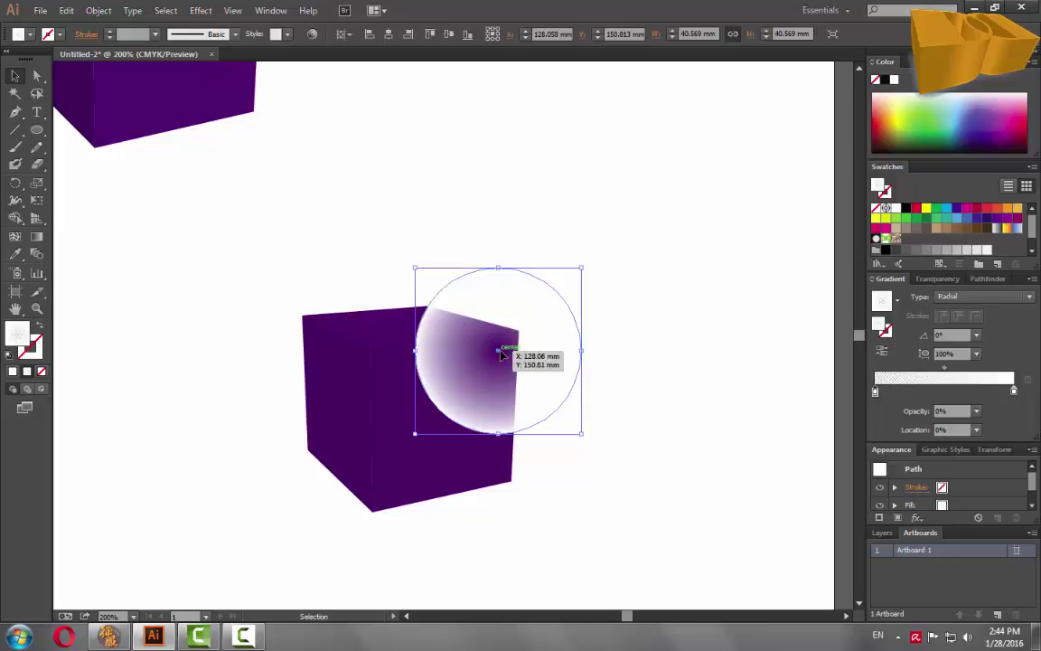
{"action": "left_click_drag", "start_coordinate": [418, 434], "coordinate": [379, 469]}
{"action": "left_click_drag", "start_coordinate": [482, 432], "coordinate": [488, 422]}
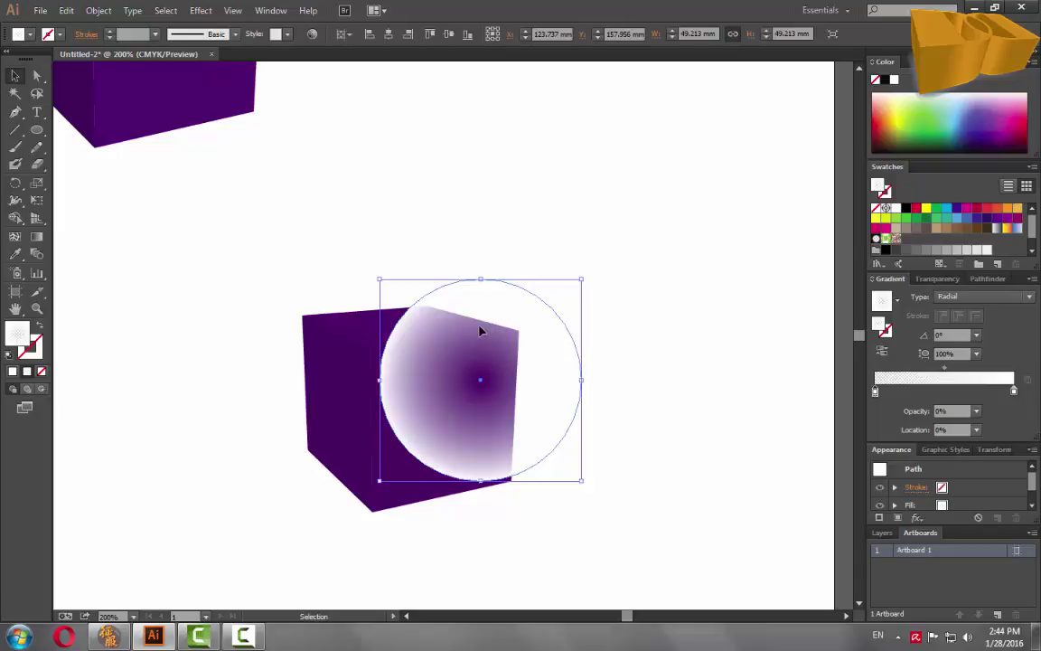
Reverse the circle's gradient so the centre is white, preview it, and reselect the circle
{"action": "left_click", "coordinate": [882, 353]}
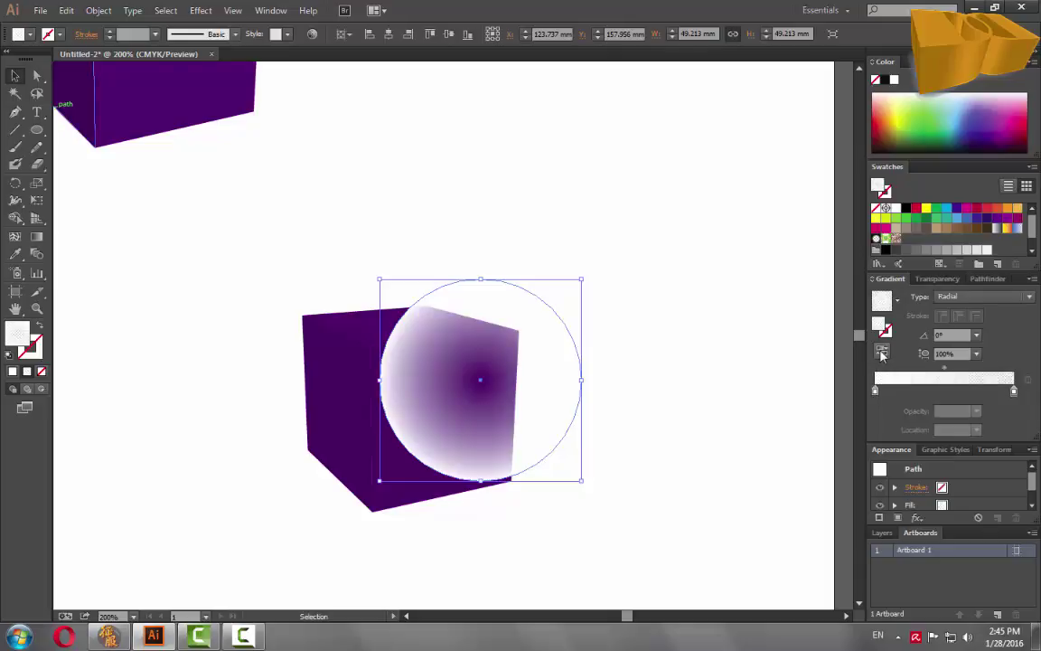
{"action": "left_click", "coordinate": [763, 502]}
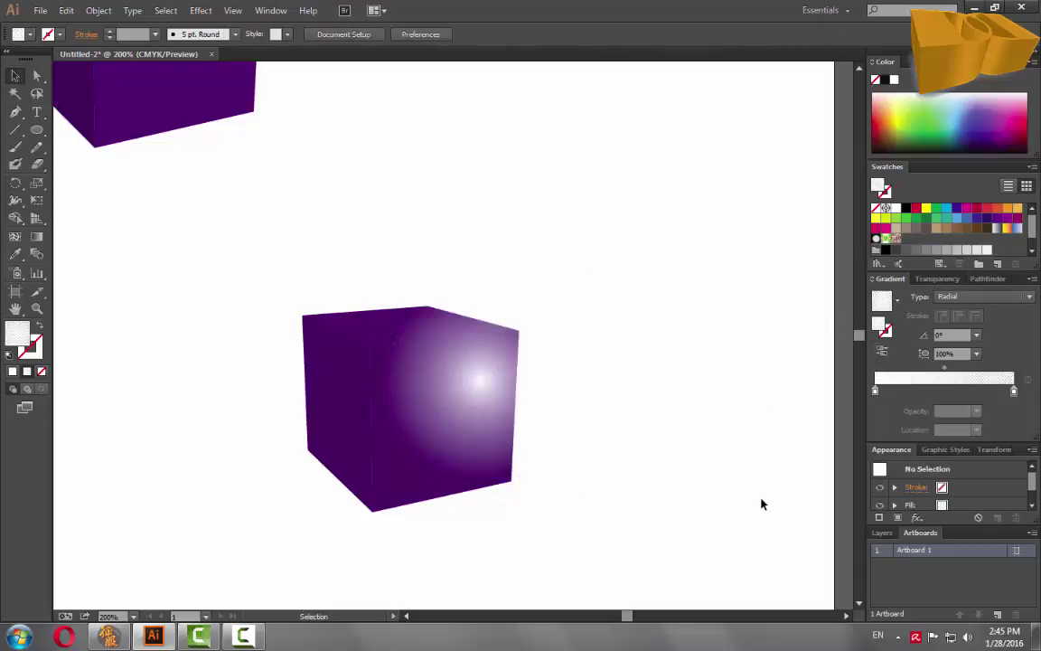
{"action": "left_click", "coordinate": [513, 379]}
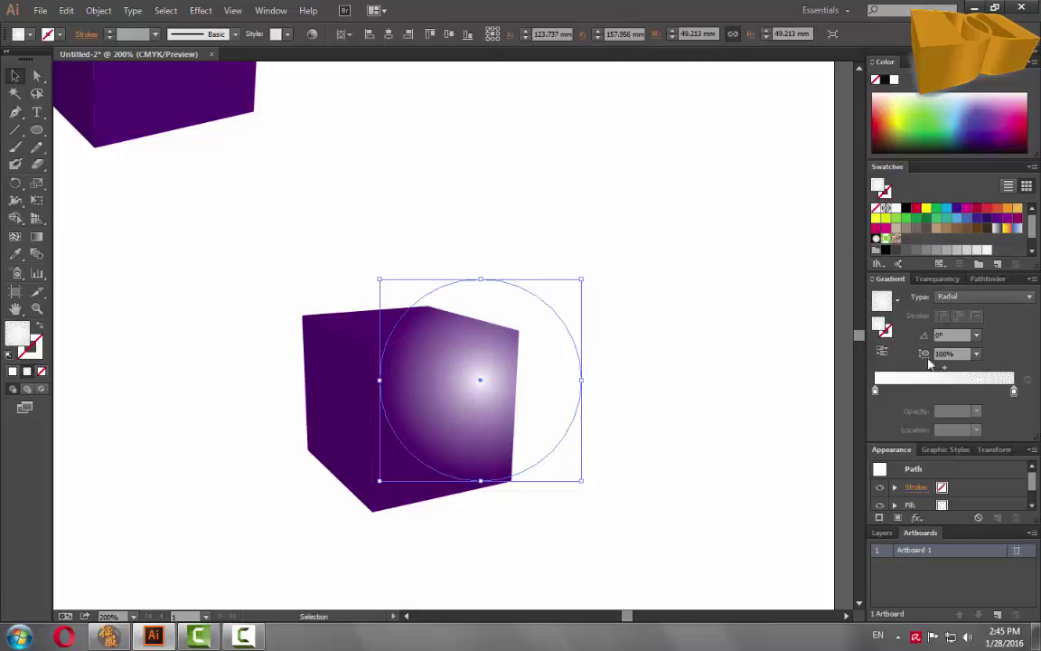
Give the gradient circle 80% opacity and Soft Light blending mode
{"action": "left_click", "coordinate": [938, 281]}
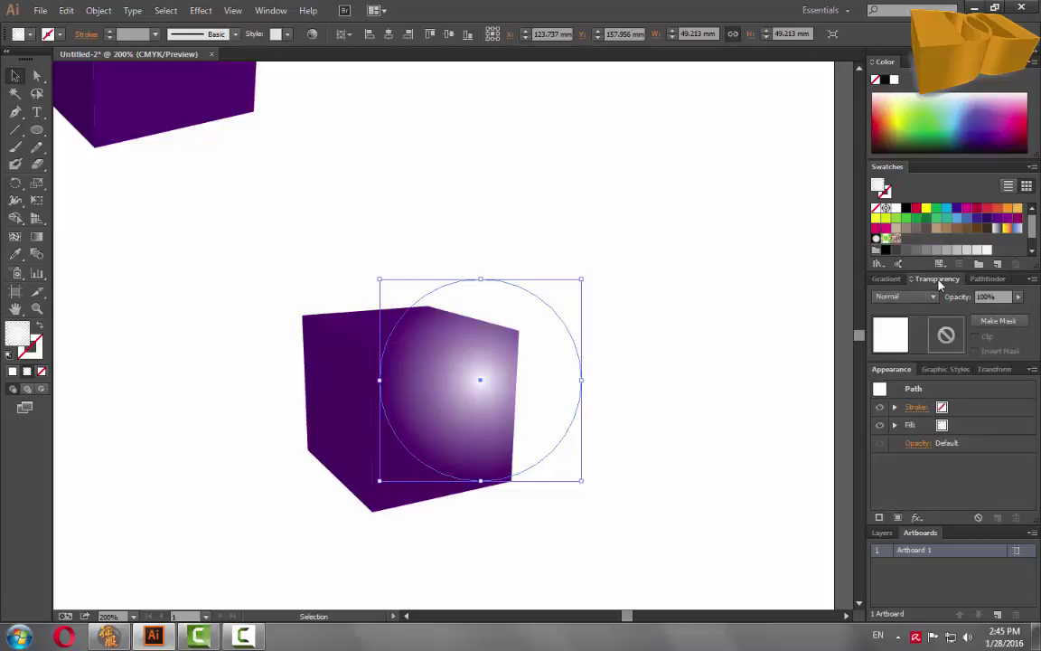
{"action": "left_click", "coordinate": [993, 296]}
{"action": "type", "text": "80"}
{"action": "left_click", "coordinate": [894, 297]}
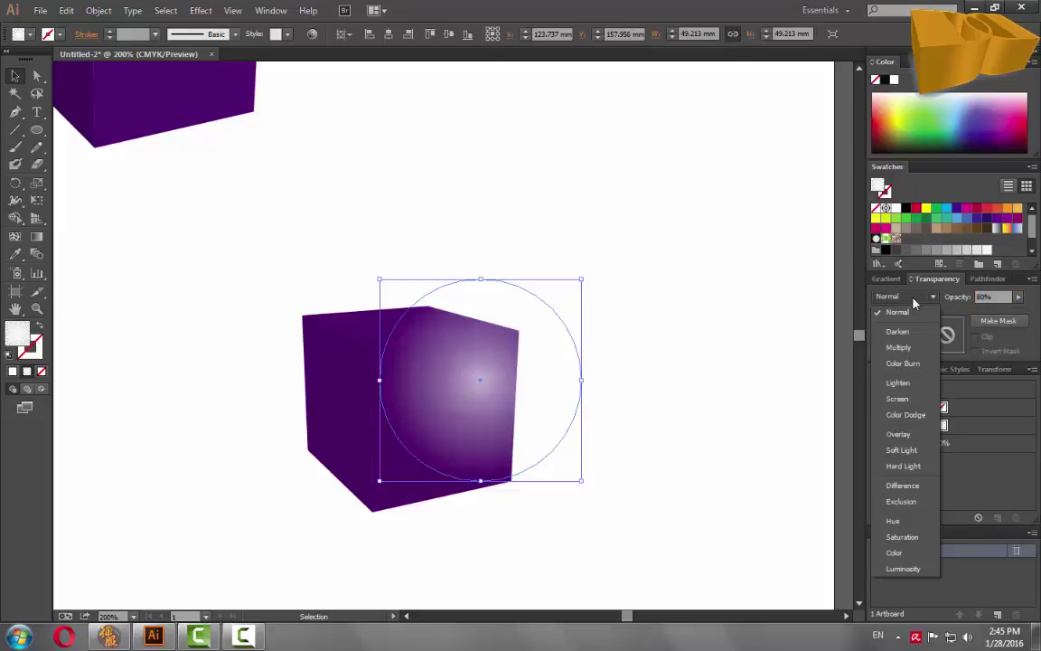
{"action": "left_click", "coordinate": [894, 297]}
{"action": "left_click", "coordinate": [894, 296]}
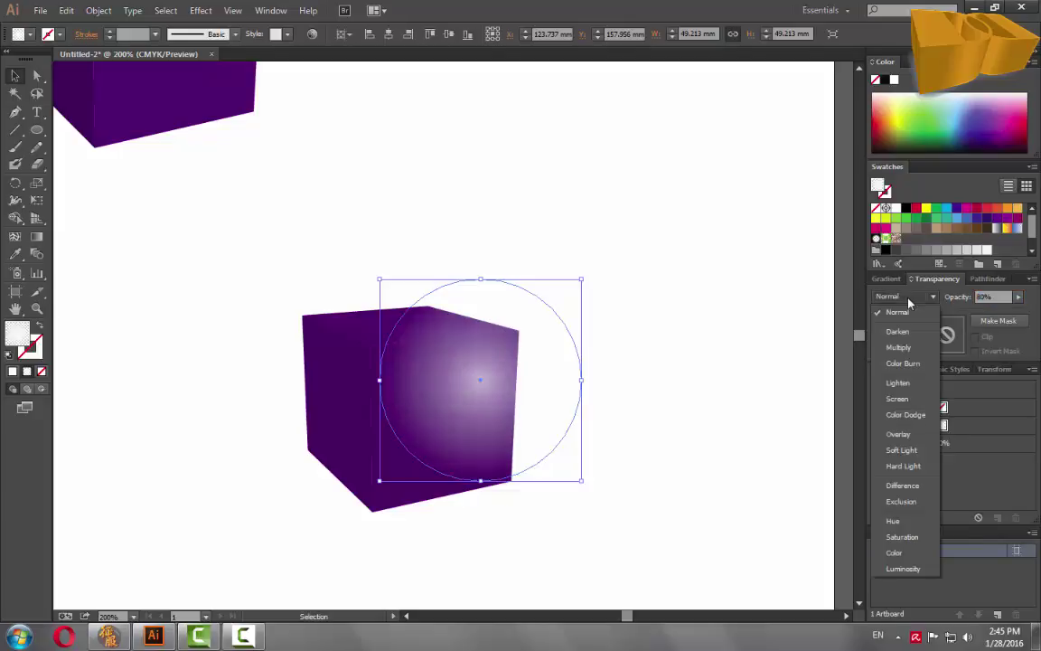
{"action": "left_click", "coordinate": [881, 450]}
{"action": "left_click", "coordinate": [709, 396]}
{"action": "left_click_drag", "start_coordinate": [562, 366], "coordinate": [637, 396]}
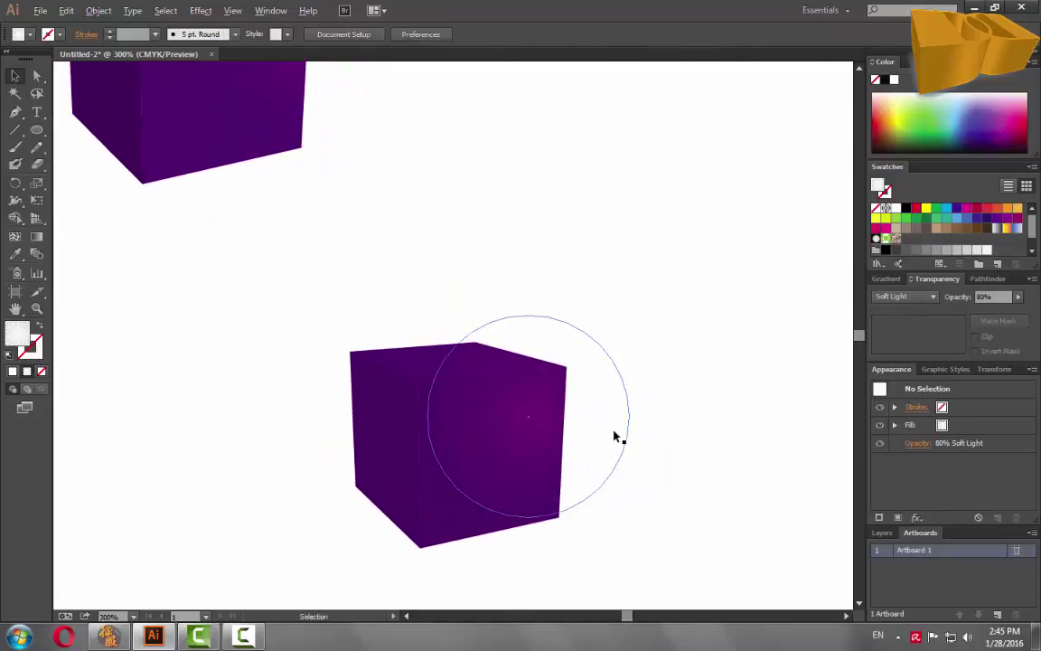
Check the front face and hidden gradient circle by selecting them, then recentre the view on the cube
{"action": "scroll", "coordinate": [616, 435], "scroll_direction": "up", "scroll_amount": 1}
{"action": "left_click", "coordinate": [435, 515]}
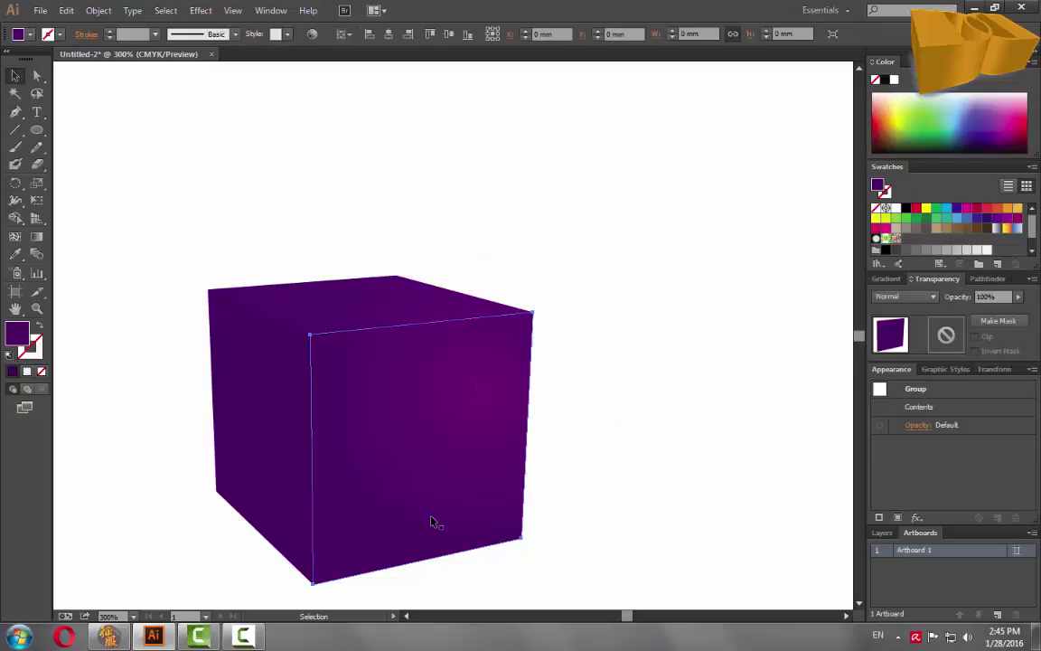
{"action": "left_click", "coordinate": [620, 417]}
{"action": "left_click", "coordinate": [382, 290]}
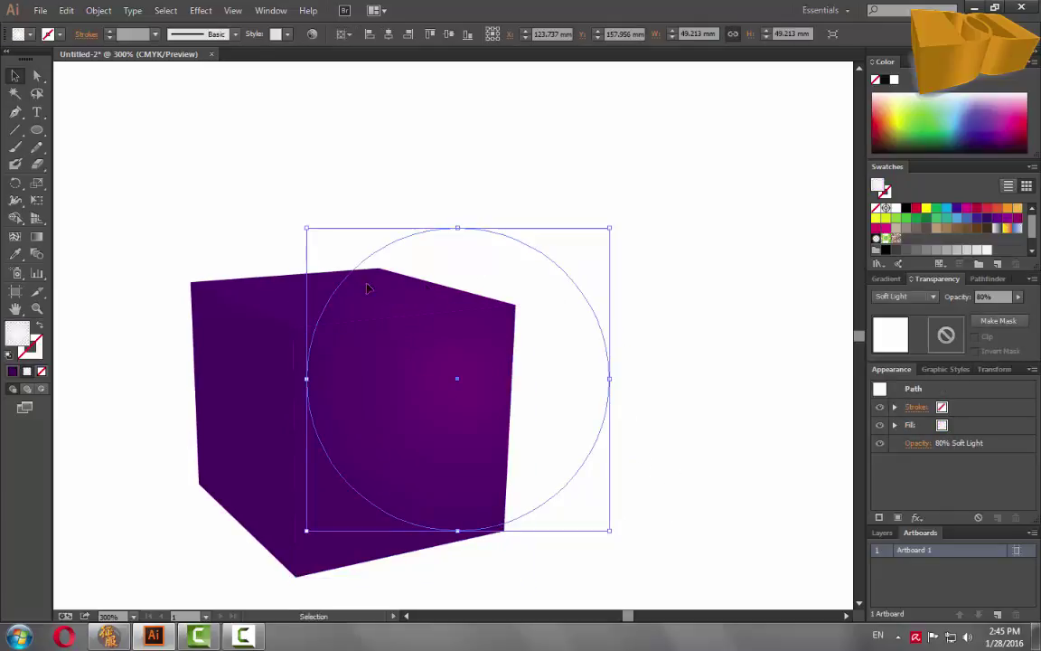
{"action": "scroll", "coordinate": [682, 312], "scroll_direction": "down", "scroll_amount": 1}
{"action": "left_click", "coordinate": [668, 284]}
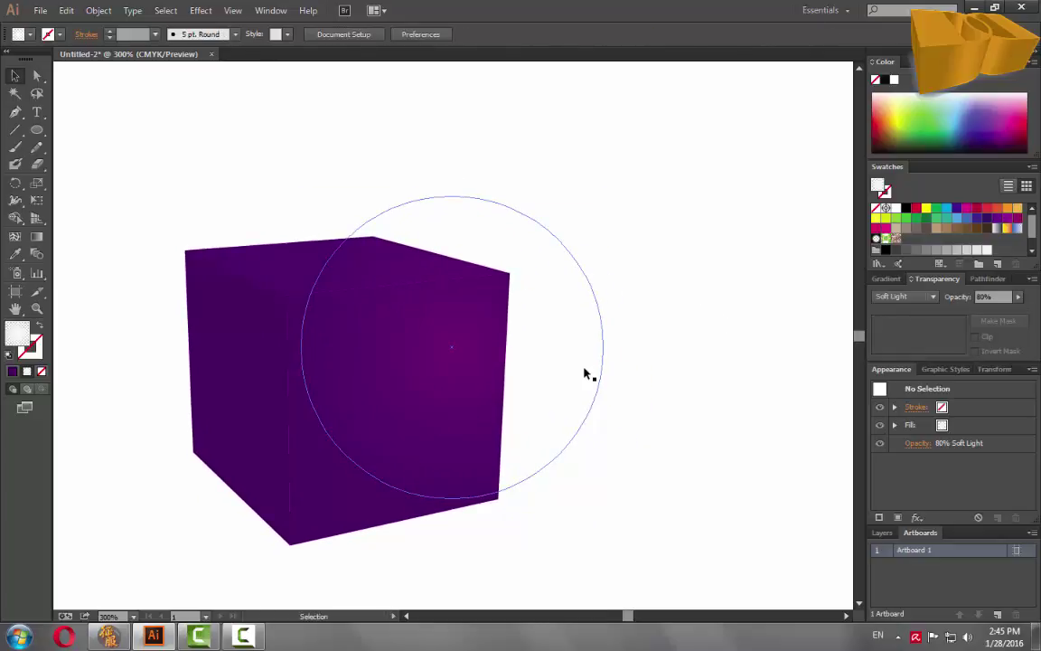
{"action": "left_click_drag", "start_coordinate": [472, 283], "coordinate": [529, 341]}
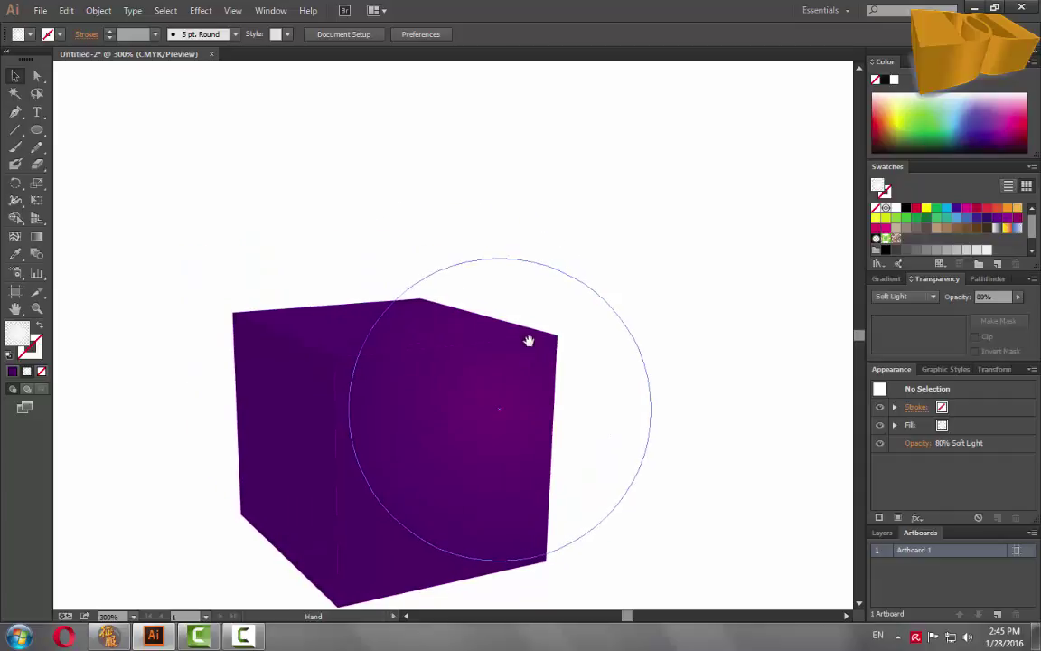
{"action": "scroll", "coordinate": [451, 289], "scroll_direction": "down", "scroll_amount": 5}
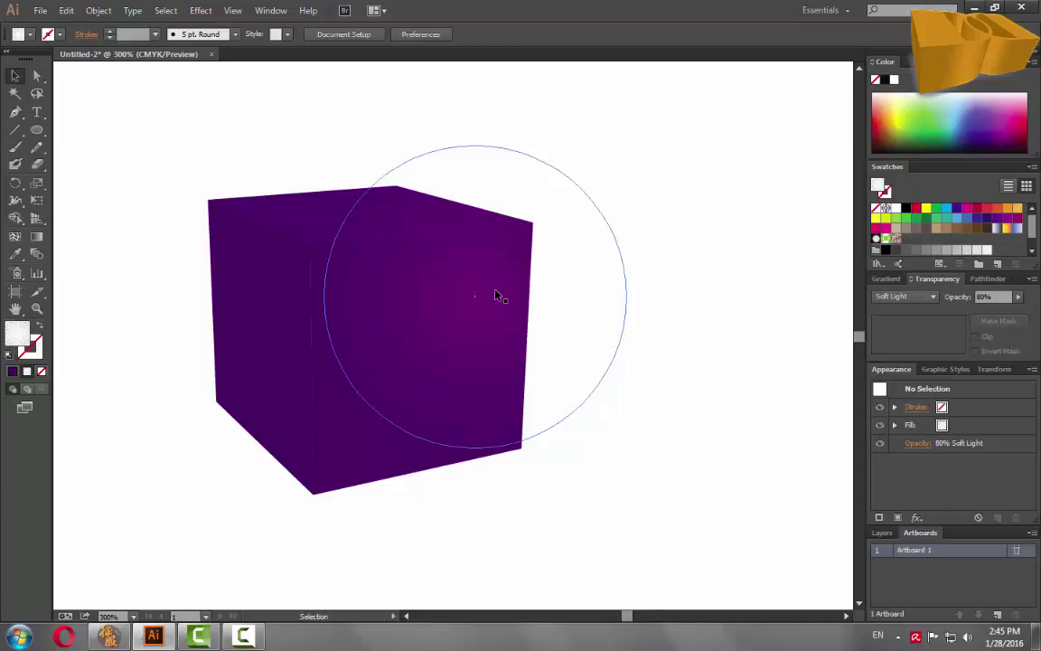
{"action": "scroll", "coordinate": [492, 316], "scroll_direction": "down", "scroll_amount": 2}
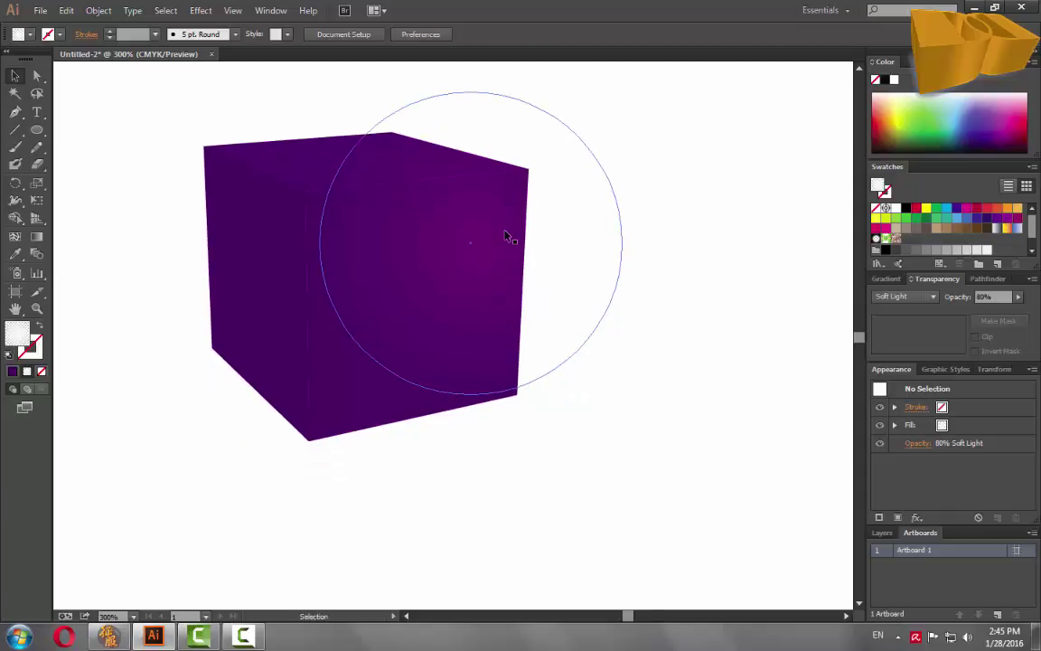
Move the gradient circle down so it sits centred over the front face
{"action": "left_click_drag", "start_coordinate": [506, 237], "coordinate": [533, 371]}
{"action": "left_click", "coordinate": [727, 360]}
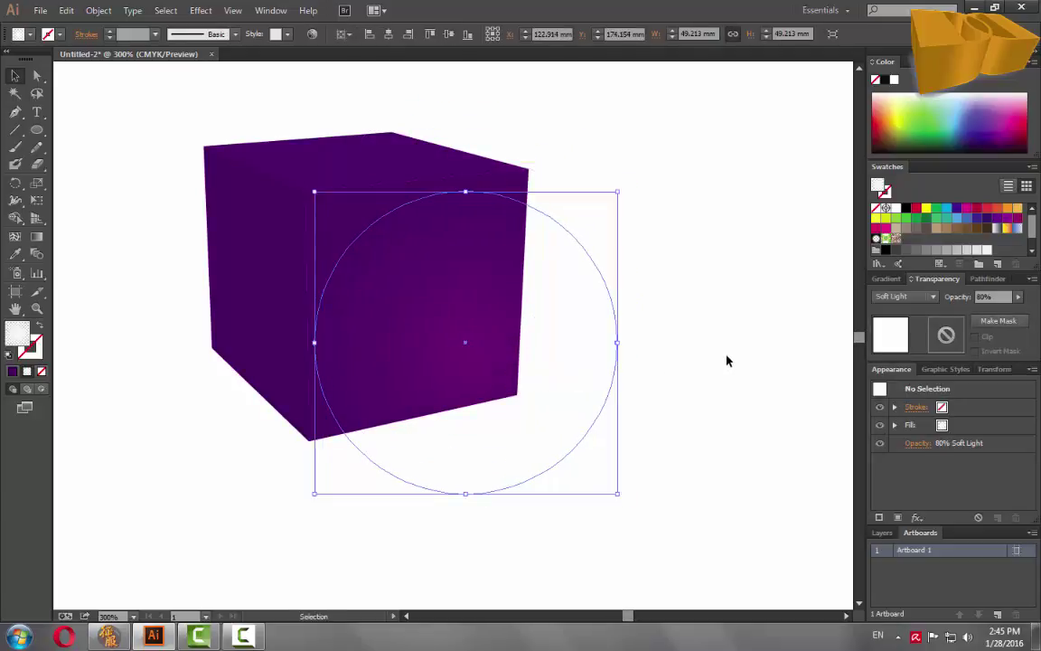
{"action": "left_click", "coordinate": [333, 205]}
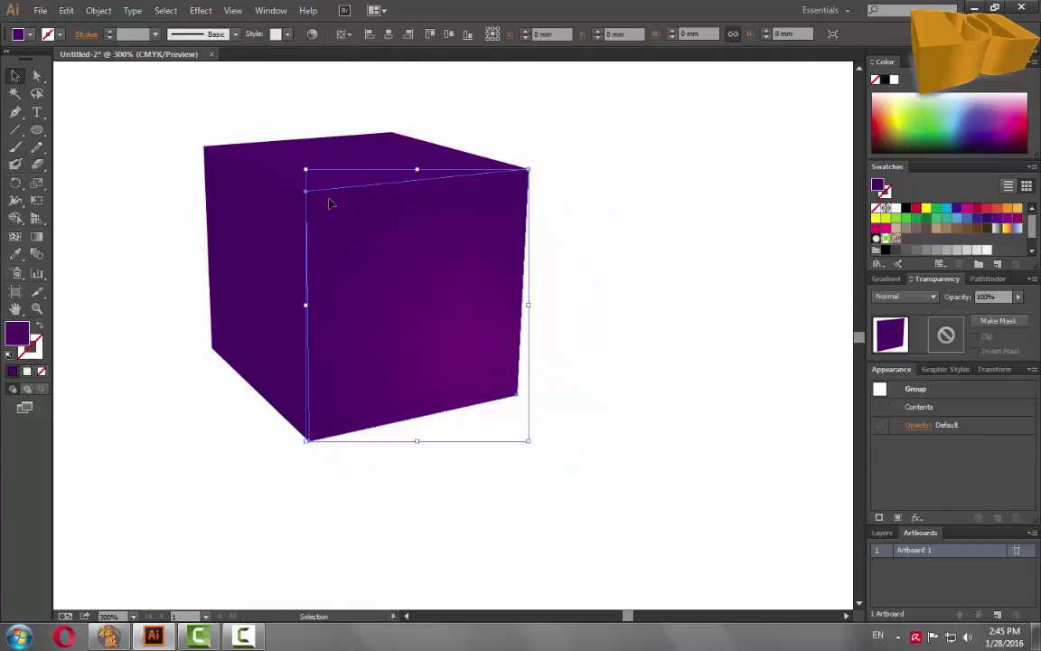
{"action": "left_click", "coordinate": [752, 287]}
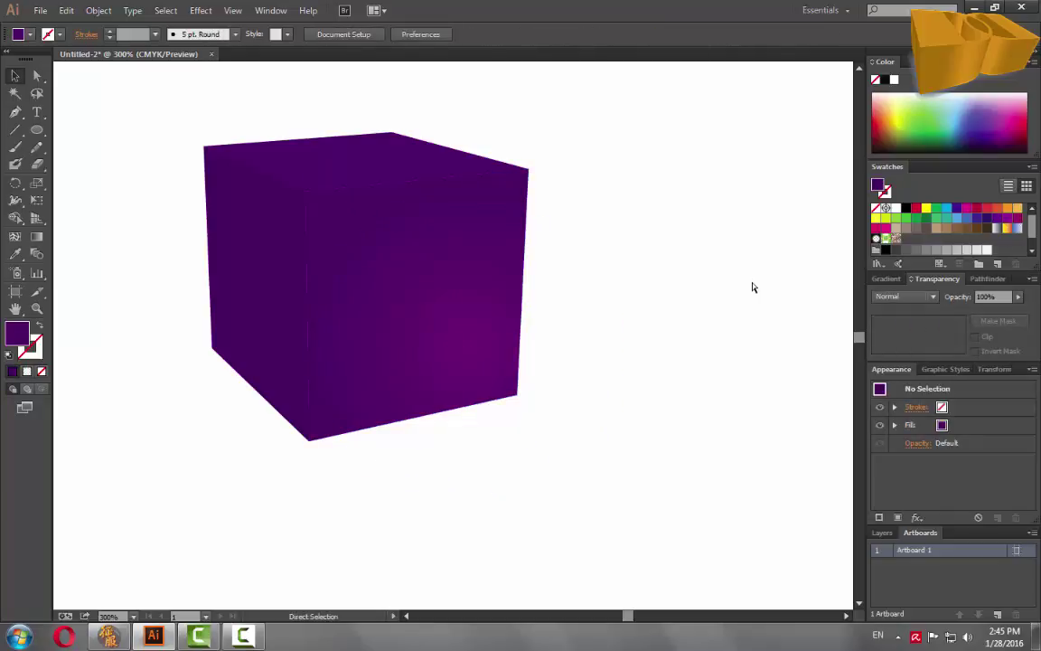
Paste a copy of the front face on top and use it as a clipping mask for the gradient circle
{"action": "key", "text": "ctrl+z"}
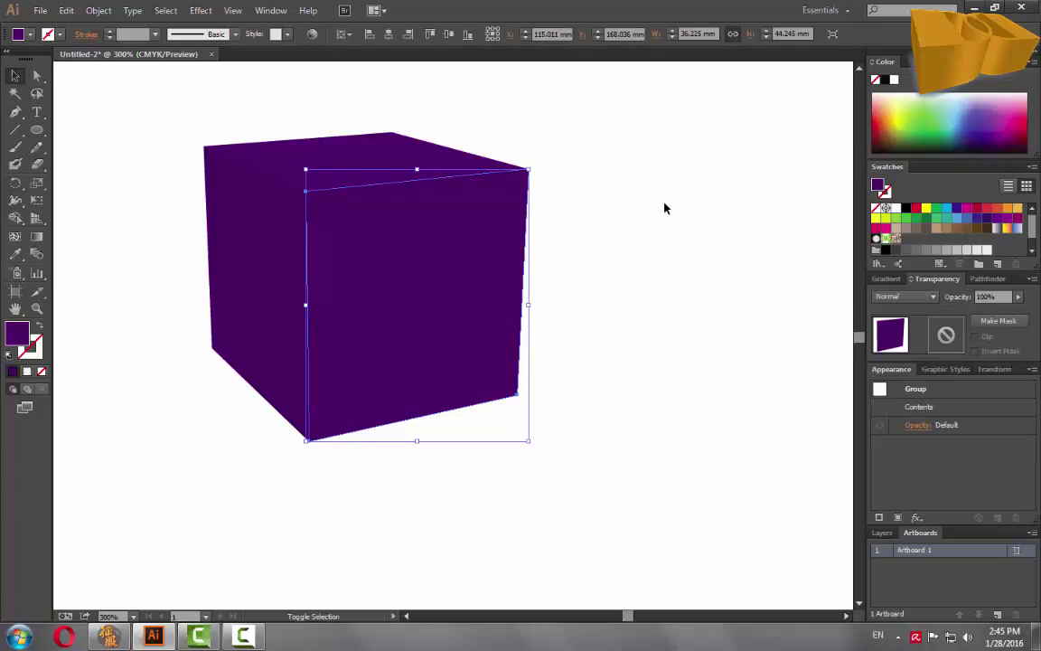
{"action": "left_click_drag", "start_coordinate": [635, 200], "coordinate": [554, 361]}
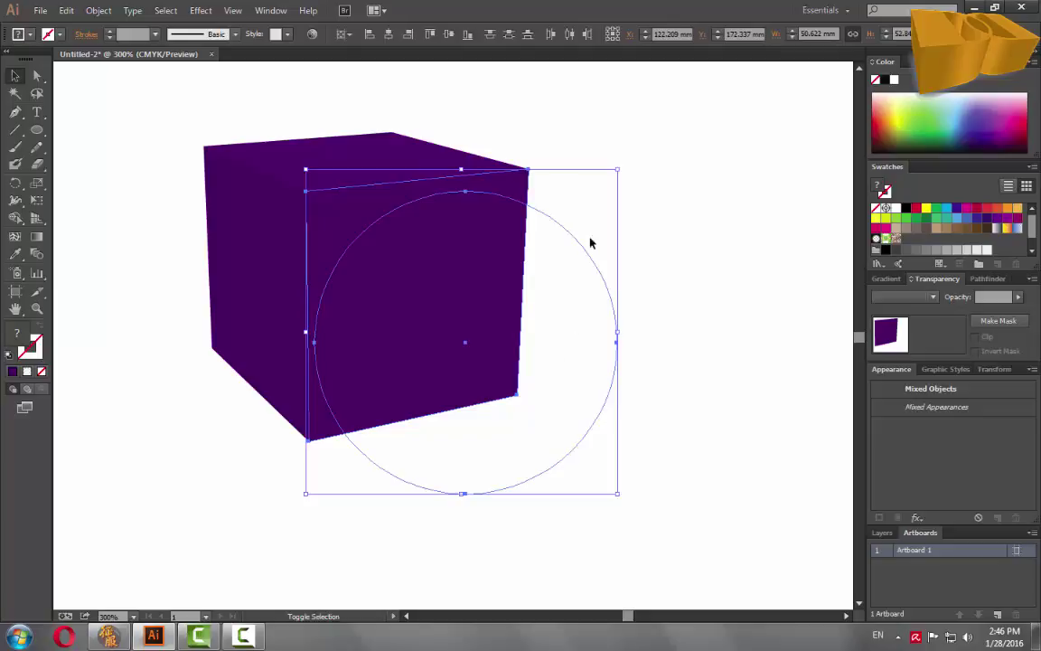
{"action": "right_click", "coordinate": [570, 287]}
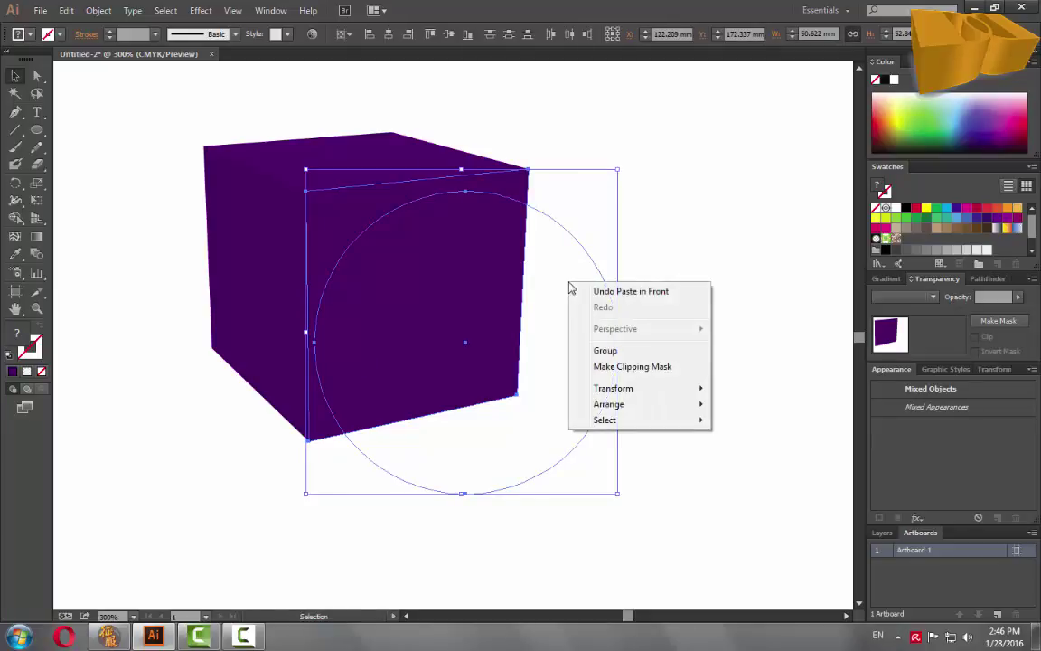
{"action": "left_click", "coordinate": [650, 368]}
{"action": "left_click", "coordinate": [713, 397]}
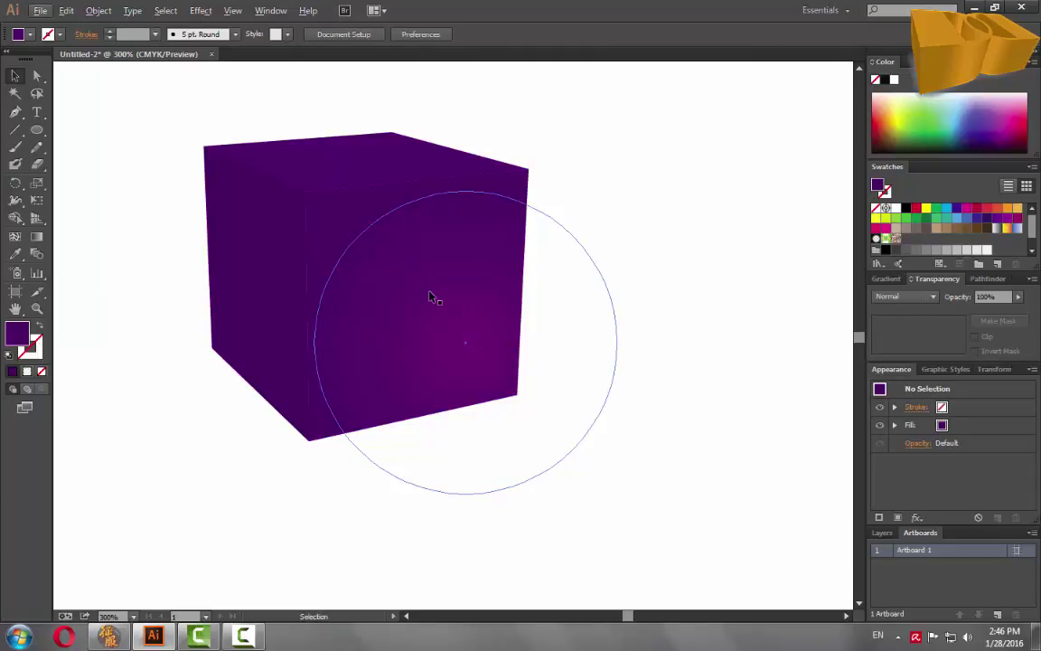
Zoom back to 300% and draw a circle about 33.514 mm across above the cube
{"action": "scroll", "coordinate": [433, 298], "scroll_direction": "up", "scroll_amount": 2}
{"action": "scroll", "coordinate": [537, 321], "scroll_direction": "down", "scroll_amount": 1}
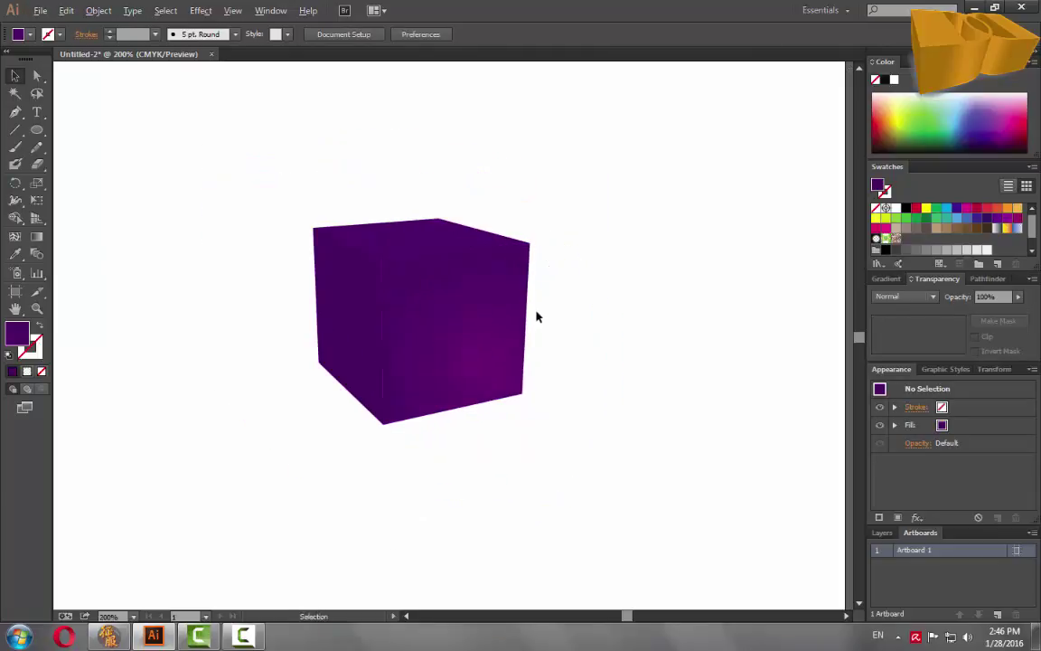
{"action": "scroll", "coordinate": [524, 332], "scroll_direction": "up", "scroll_amount": 3}
{"action": "left_click", "coordinate": [456, 330]}
{"action": "left_click_drag", "start_coordinate": [476, 318], "coordinate": [431, 290]}
{"action": "scroll", "coordinate": [424, 290], "scroll_direction": "up", "scroll_amount": 1}
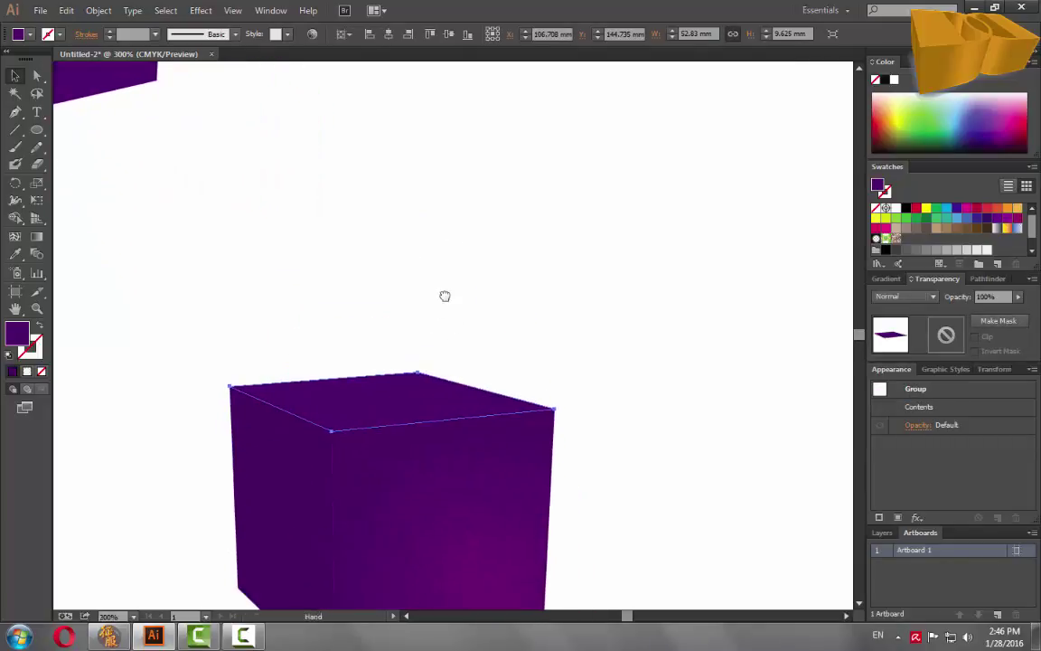
{"action": "key", "text": "l"}
{"action": "left_click_drag", "start_coordinate": [327, 198], "coordinate": [533, 352]}
Move the new circle above the cube and fill it with a radial gradient
{"action": "key", "text": "v"}
{"action": "left_click_drag", "start_coordinate": [457, 301], "coordinate": [435, 206]}
{"action": "left_click", "coordinate": [889, 279]}
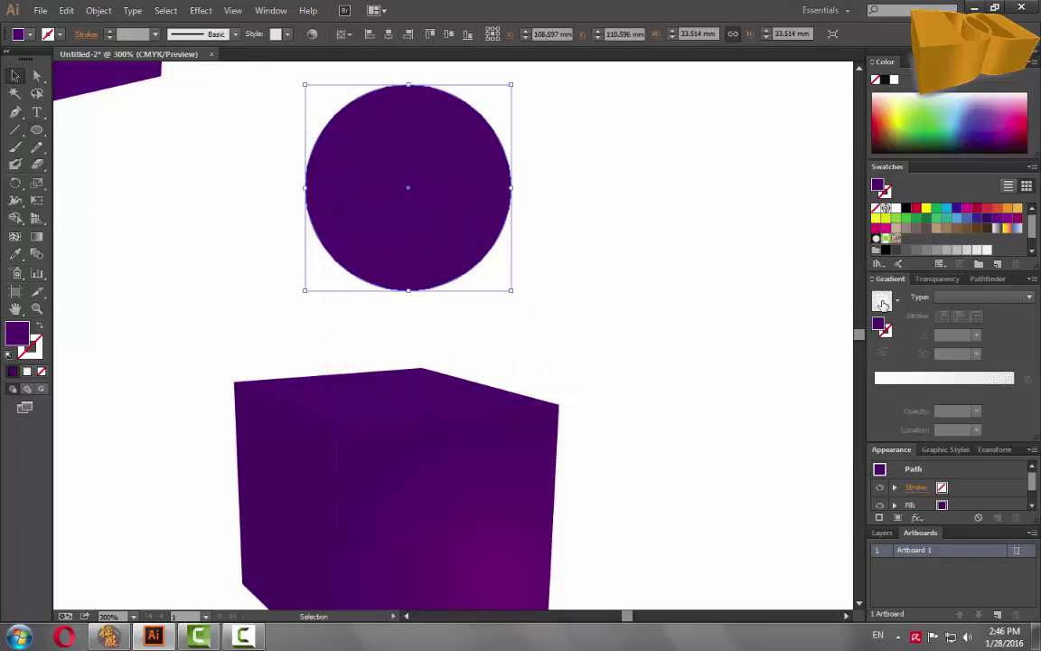
{"action": "left_click", "coordinate": [883, 304]}
Place the gradient circle over the cube's top face and enlarge it to 45.273 mm
{"action": "scroll", "coordinate": [643, 330], "scroll_direction": "left", "scroll_amount": 2}
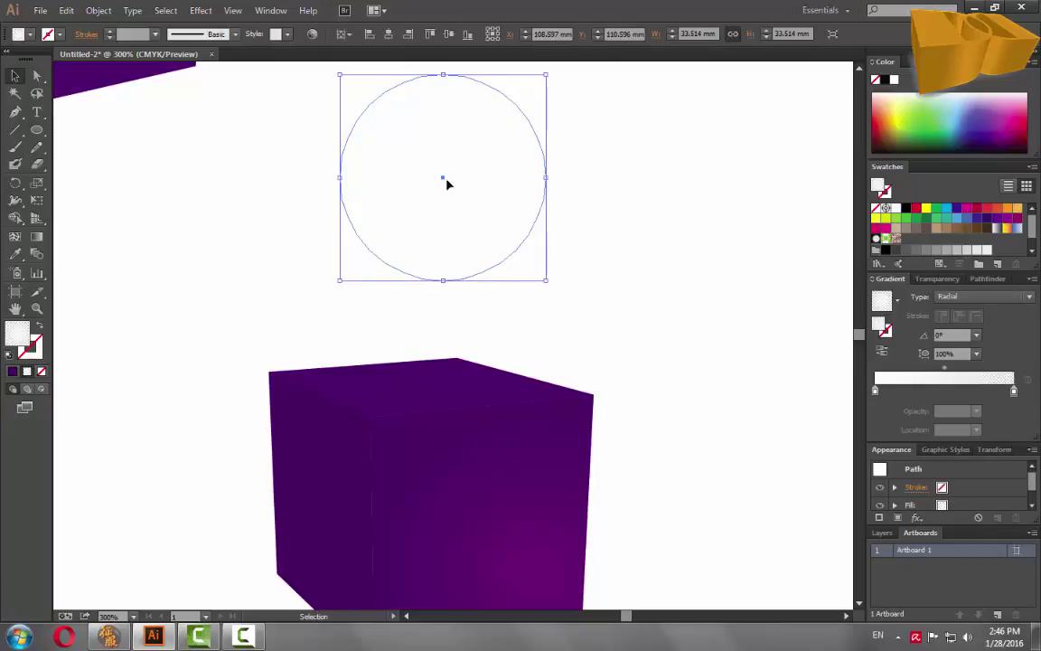
{"action": "left_click_drag", "start_coordinate": [447, 183], "coordinate": [446, 302]}
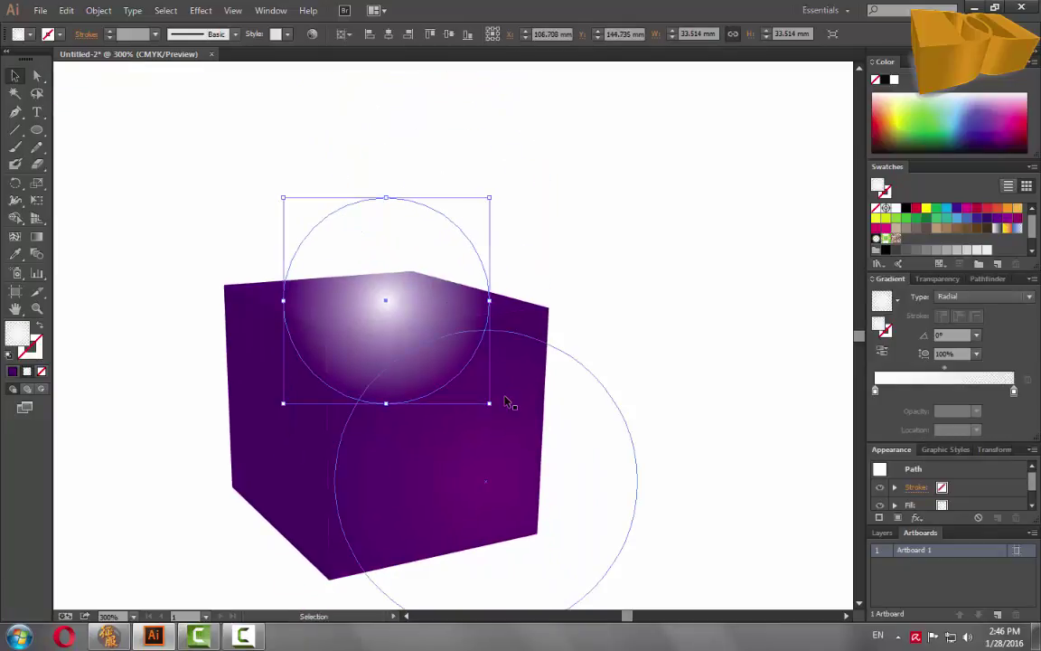
{"action": "left_click_drag", "start_coordinate": [490, 405], "coordinate": [565, 437]}
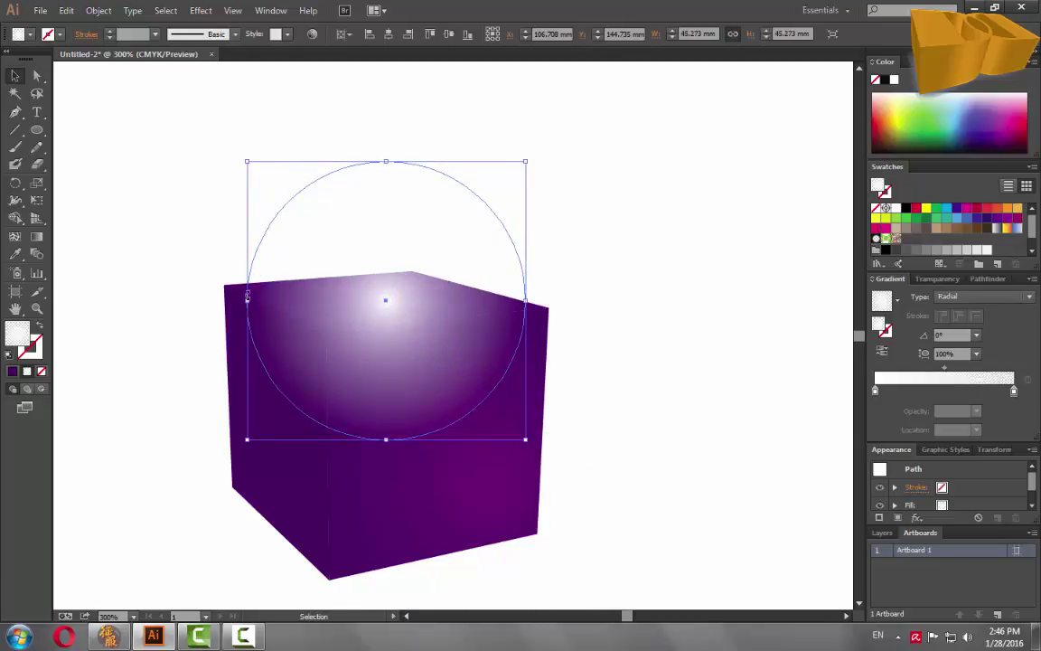
Copy the cube's top face, paste it in front, and bring the copy to the front
{"action": "left_click", "coordinate": [633, 305]}
{"action": "left_click", "coordinate": [543, 307]}
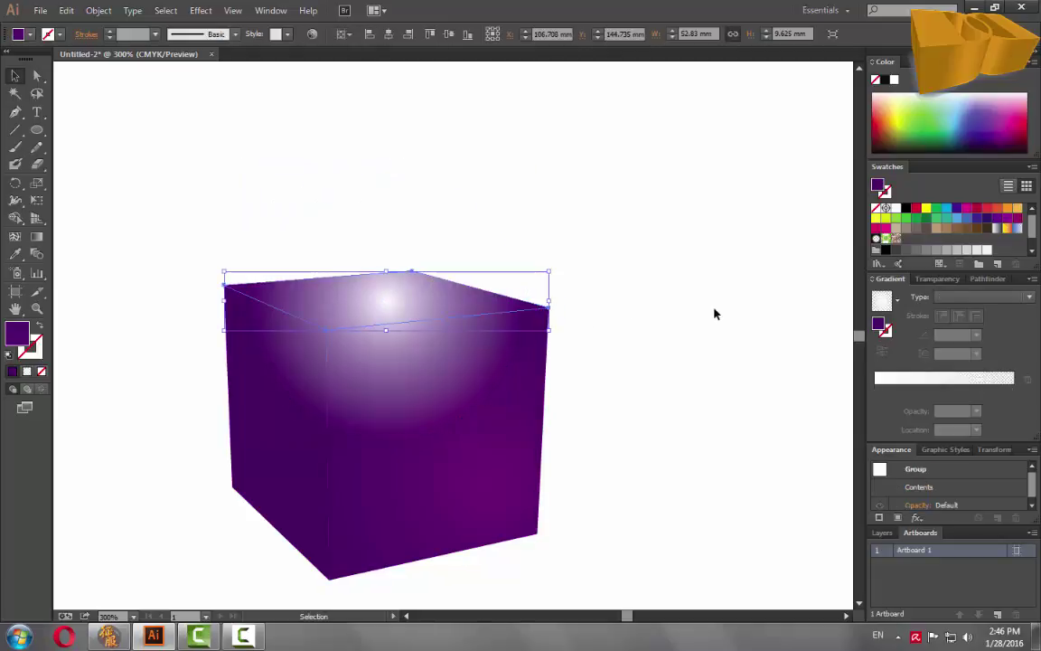
{"action": "key", "text": "a"}
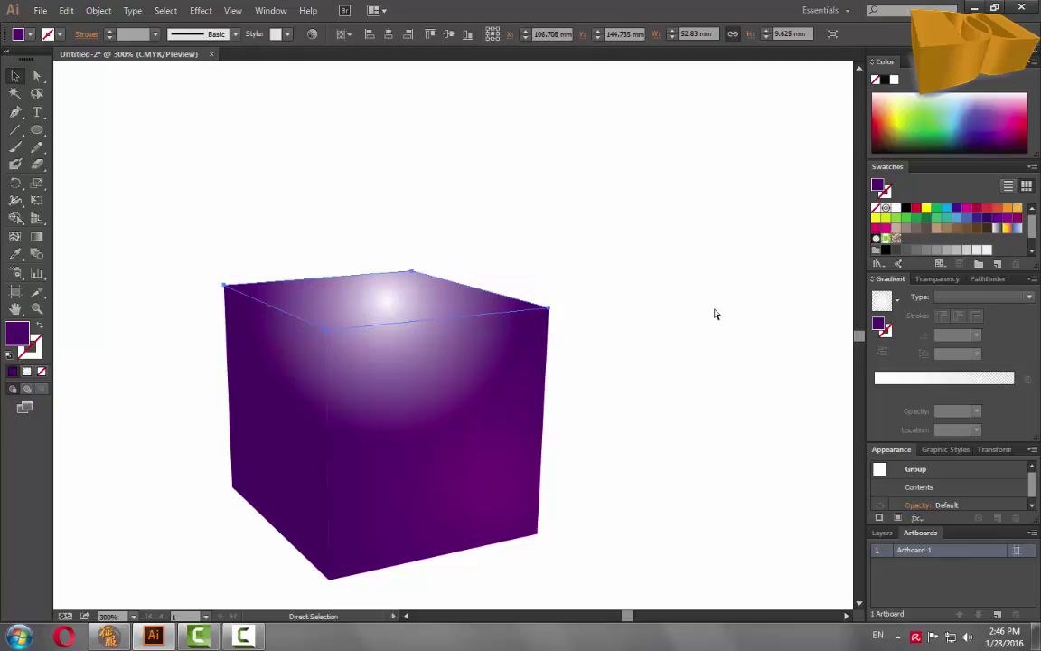
{"action": "key", "text": "ctrl"}
{"action": "right_click", "coordinate": [488, 291]}
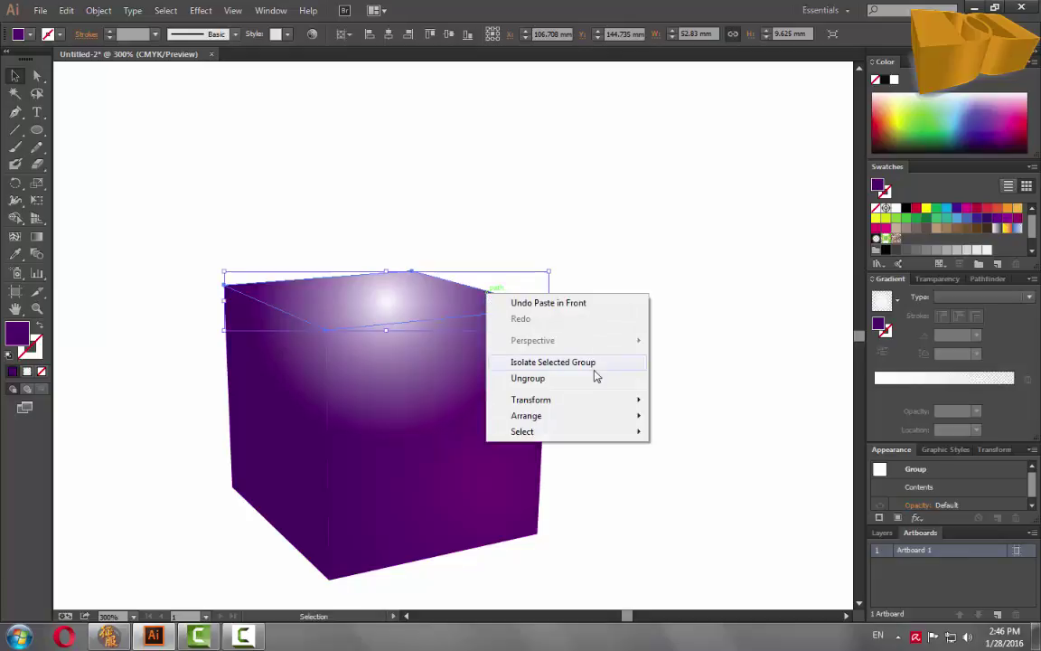
{"action": "mouse_move", "coordinate": [594, 416]}
{"action": "left_click", "coordinate": [723, 423]}
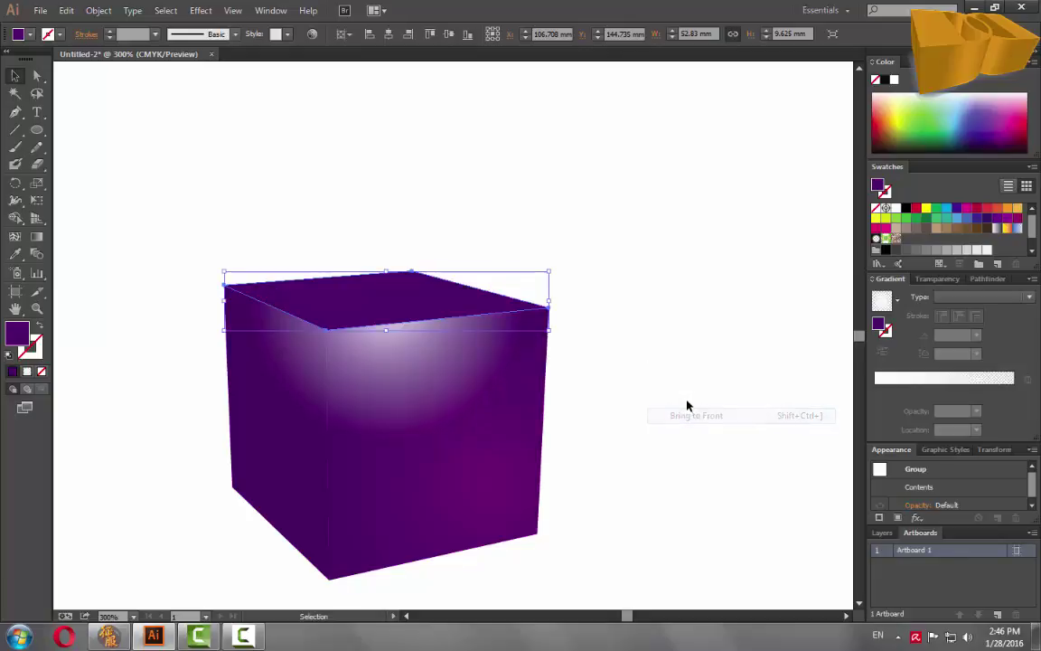
Set the gradient circle's blending mode to Soft Light, then select it with the top face
{"action": "left_click", "coordinate": [418, 360], "text": "shift"}
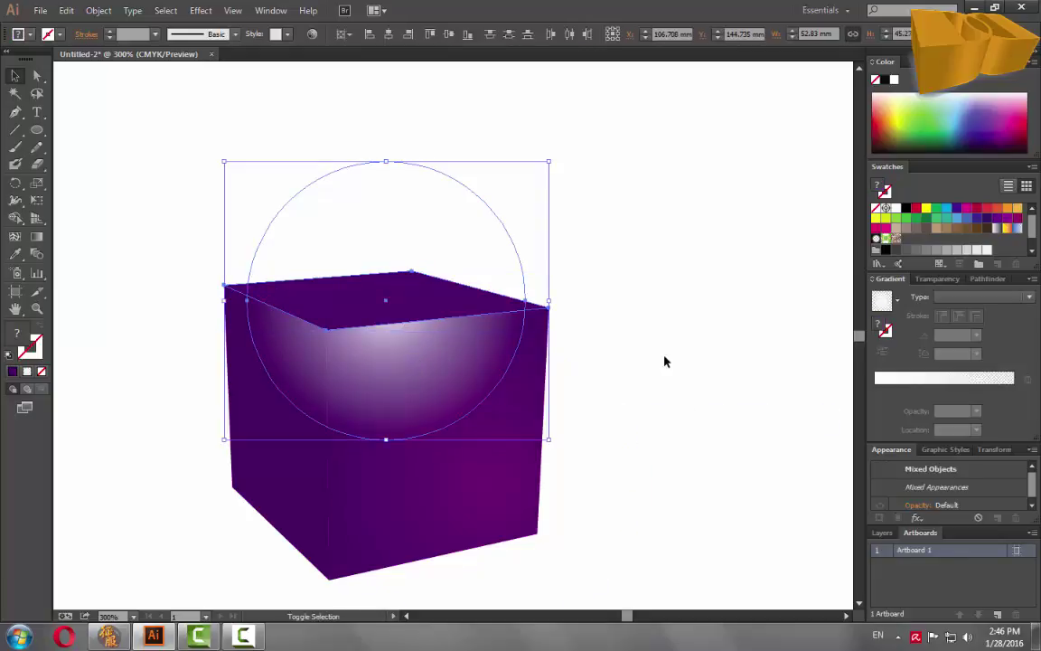
{"action": "left_click", "coordinate": [669, 359]}
{"action": "left_click", "coordinate": [458, 249]}
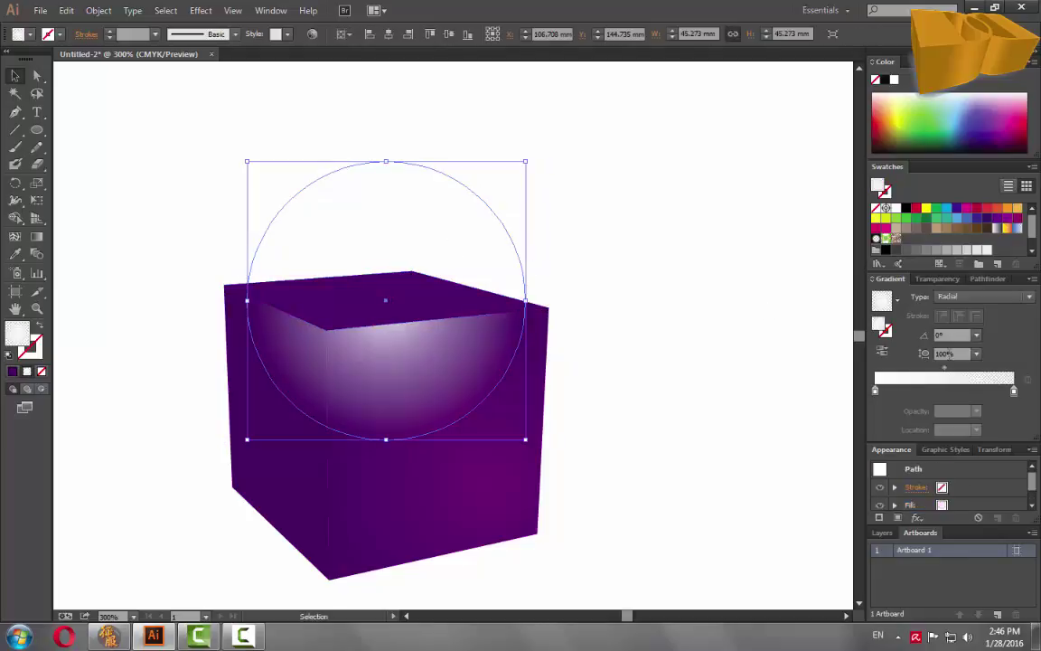
{"action": "left_click", "coordinate": [937, 279]}
{"action": "left_click", "coordinate": [989, 297]}
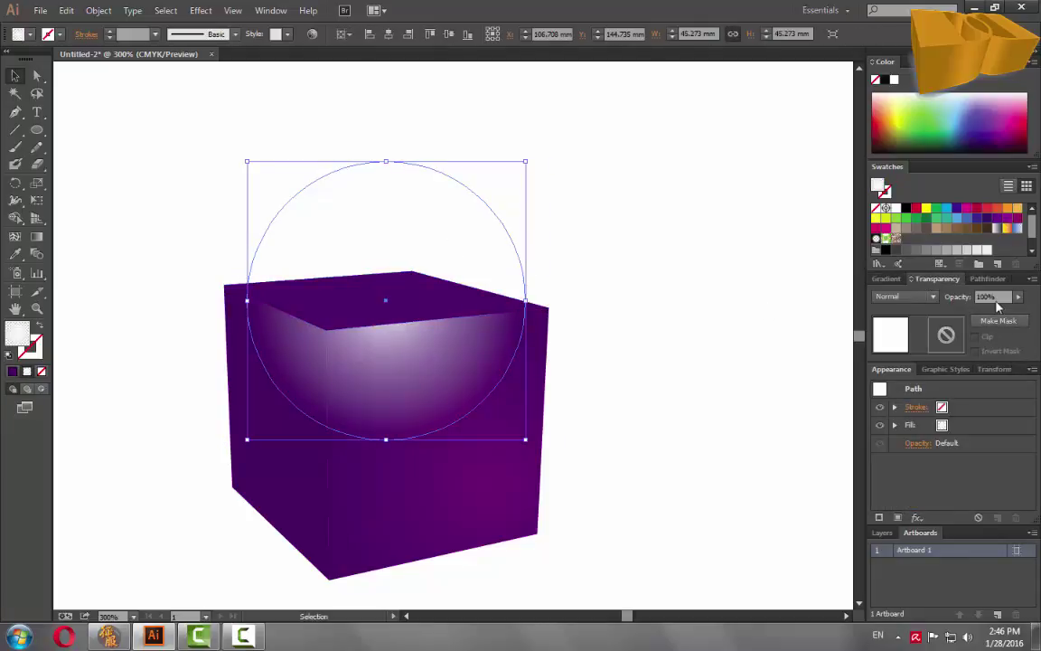
{"action": "left_click", "coordinate": [926, 300]}
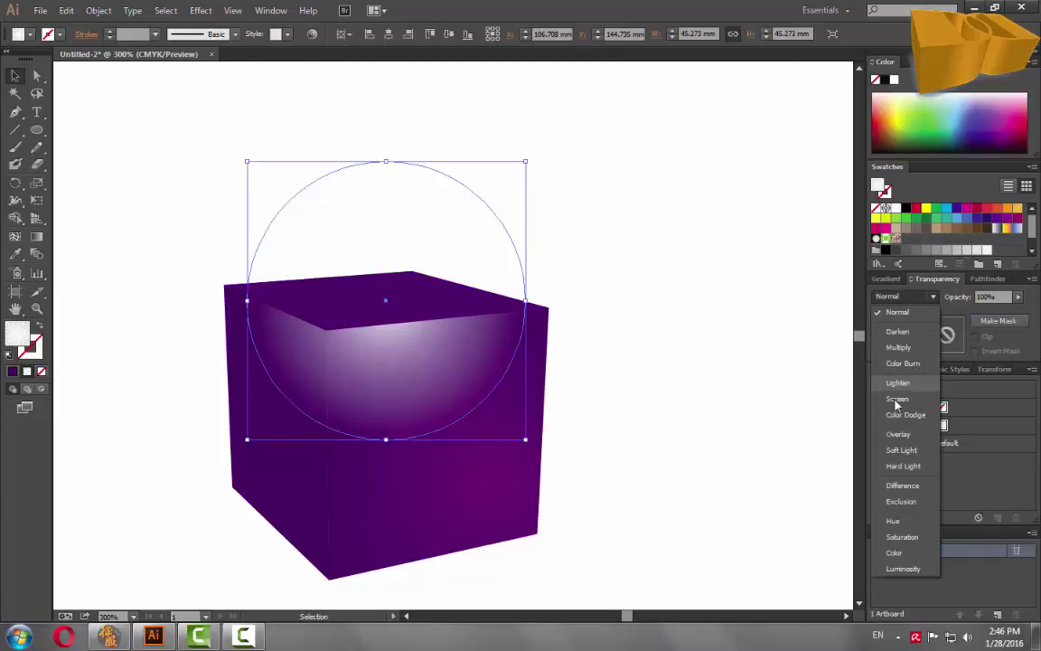
{"action": "left_click", "coordinate": [901, 450]}
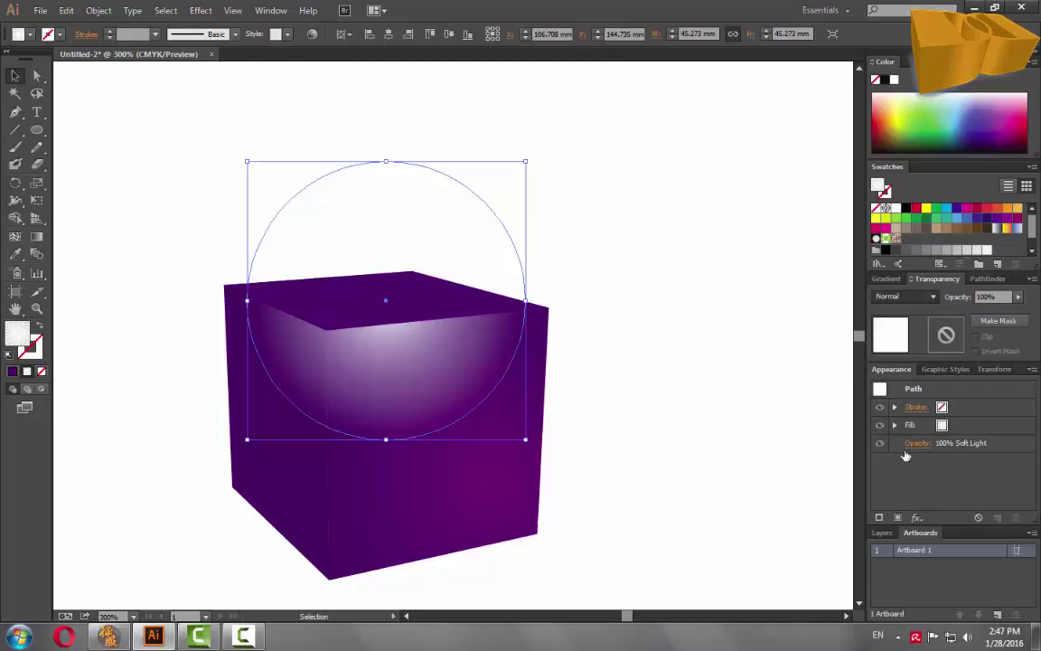
{"action": "left_click", "coordinate": [709, 320]}
{"action": "left_click", "coordinate": [462, 280]}
Clip the soft-light gradient circle to the cube's top face with a clipping mask
{"action": "left_click", "coordinate": [460, 251], "text": "shift"}
{"action": "right_click", "coordinate": [458, 246]}
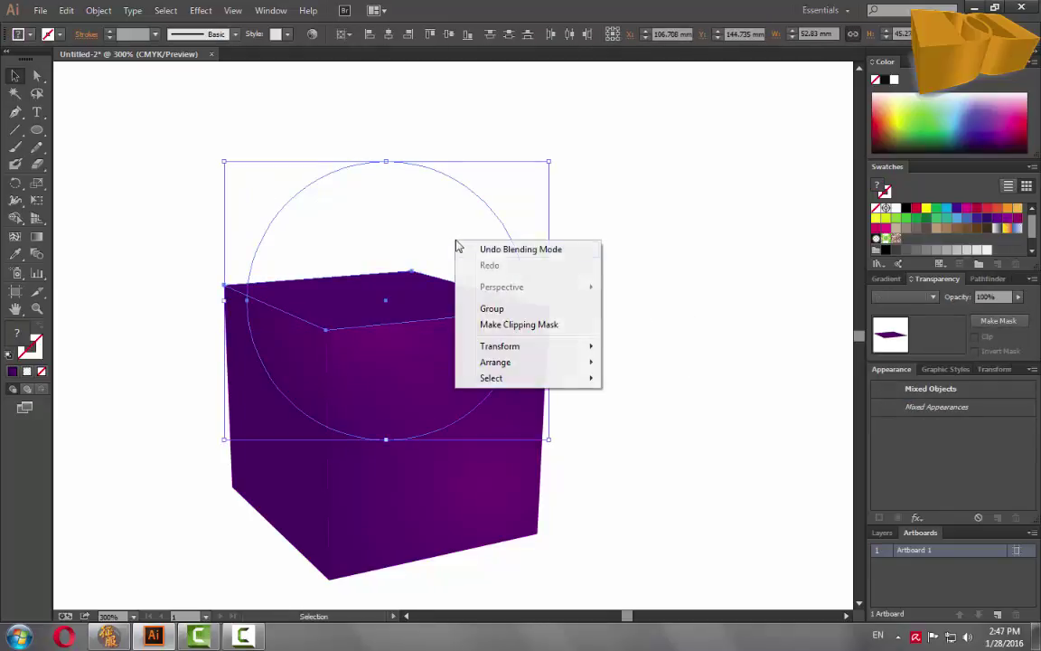
{"action": "left_click", "coordinate": [524, 324]}
{"action": "left_click", "coordinate": [591, 299]}
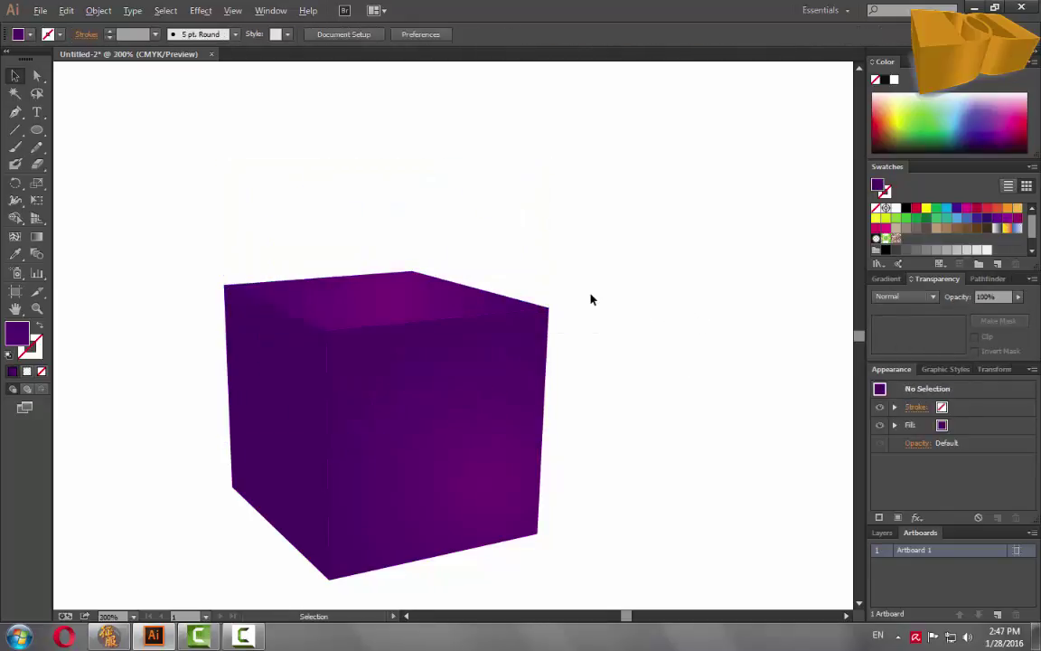
Move the lower cube up to the right of the first cube and zoom in on it
{"action": "scroll", "coordinate": [591, 299], "scroll_direction": "down", "scroll_amount": 1}
{"action": "left_click_drag", "start_coordinate": [671, 353], "coordinate": [699, 476]}
{"action": "scroll", "coordinate": [643, 413], "scroll_direction": "down", "scroll_amount": 1}
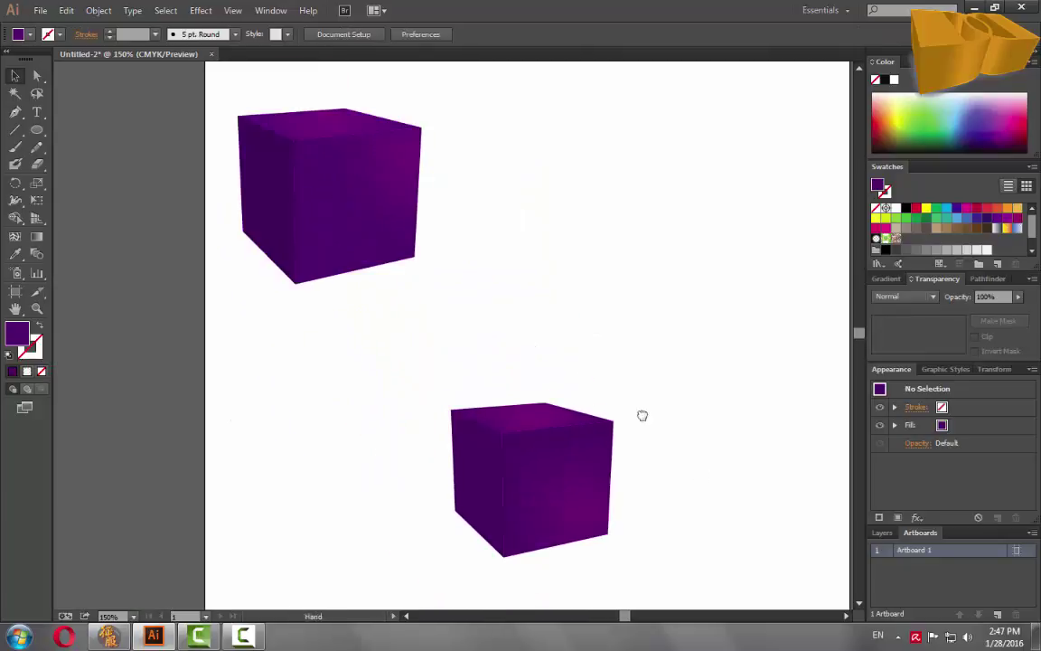
{"action": "left_click_drag", "start_coordinate": [642, 415], "coordinate": [599, 355]}
{"action": "left_click", "coordinate": [493, 478]}
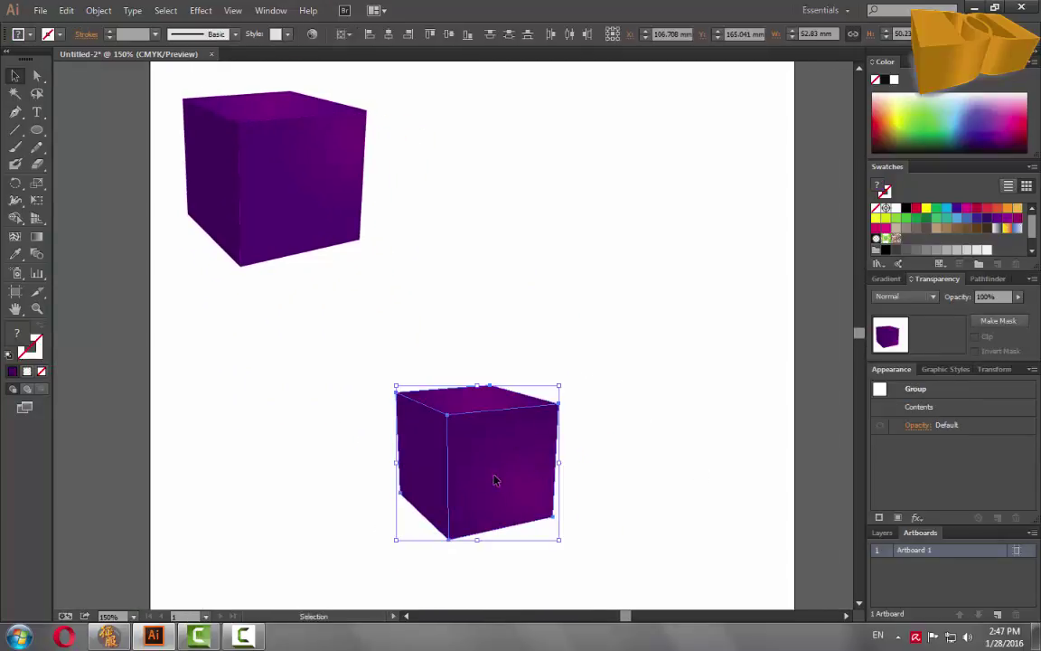
{"action": "left_click_drag", "start_coordinate": [494, 479], "coordinate": [525, 204]}
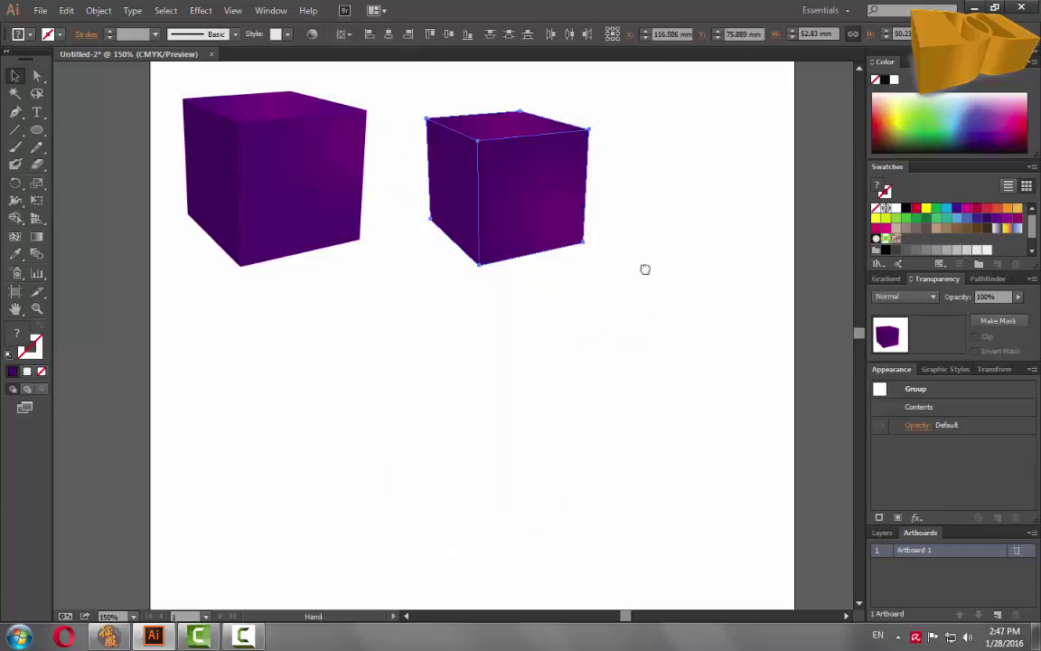
{"action": "left_click_drag", "start_coordinate": [645, 269], "coordinate": [644, 386]}
{"action": "left_click", "coordinate": [654, 401]}
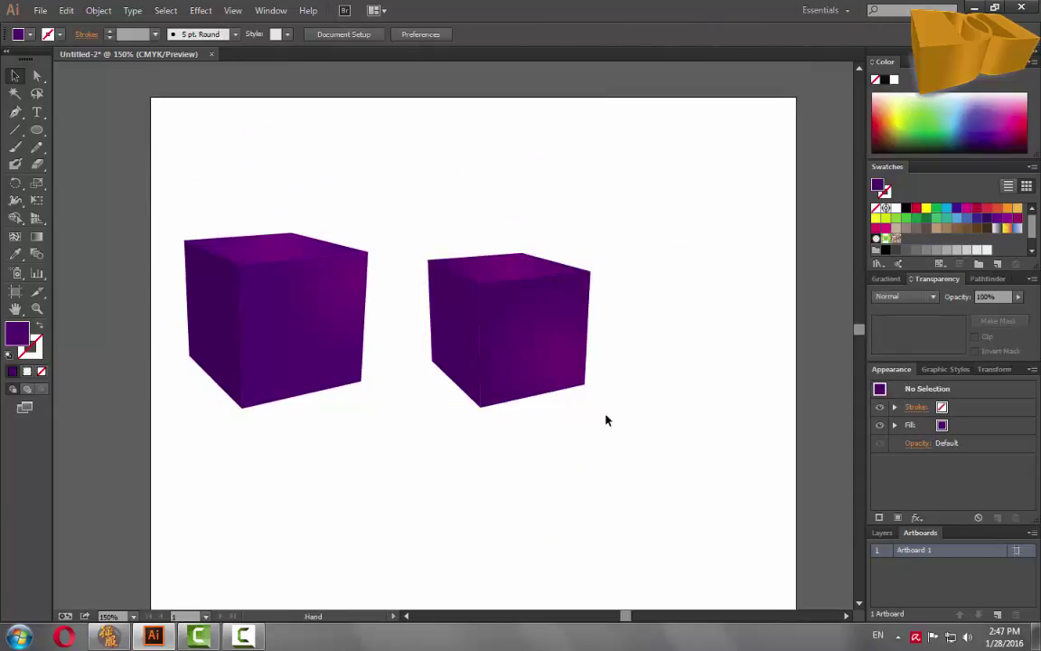
{"action": "left_click", "coordinate": [550, 379], "text": "ctrl"}
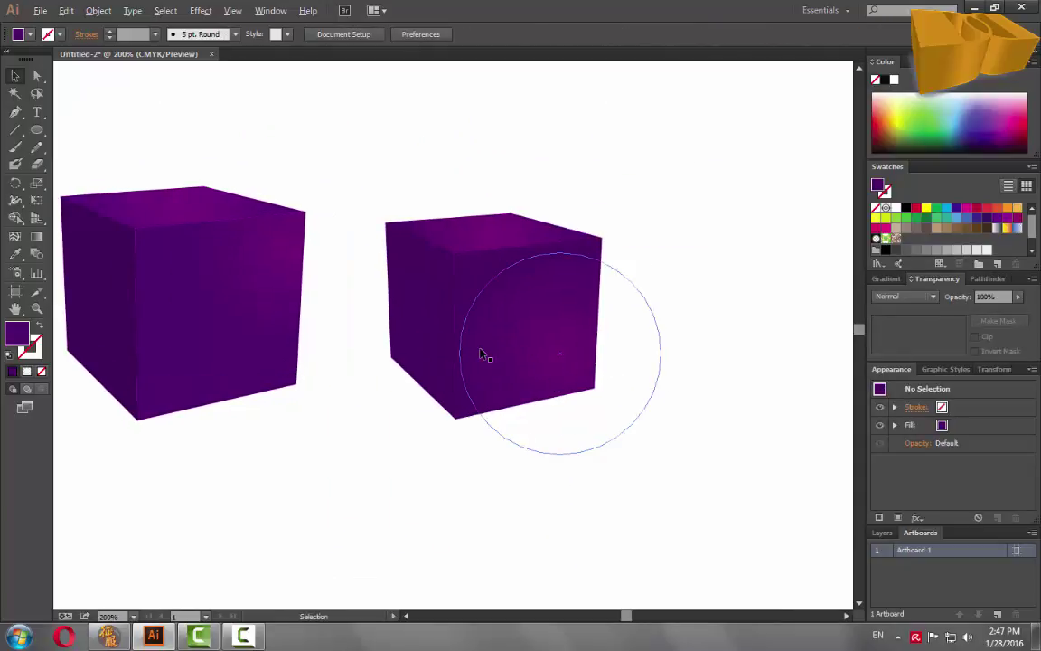
{"action": "left_click", "coordinate": [480, 351], "text": "ctrl"}
{"action": "left_click", "coordinate": [439, 353], "text": "ctrl"}
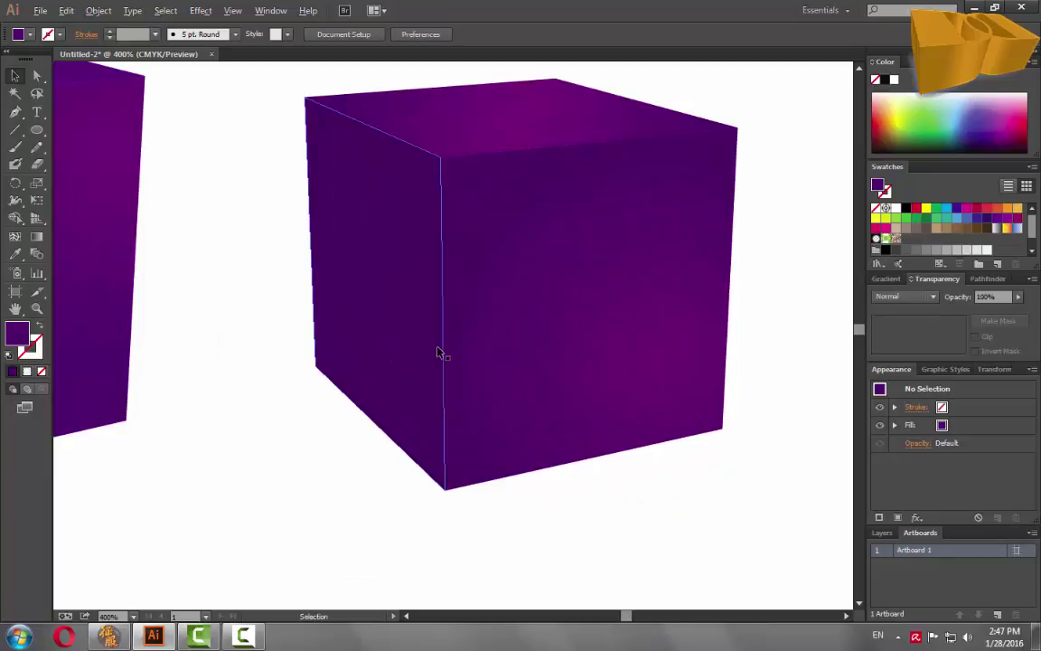
Apply Effect > 3D > Extrude & Bevel, keeping the Off-Axis Front position
{"action": "left_click", "coordinate": [521, 350], "text": "ctrl+alt"}
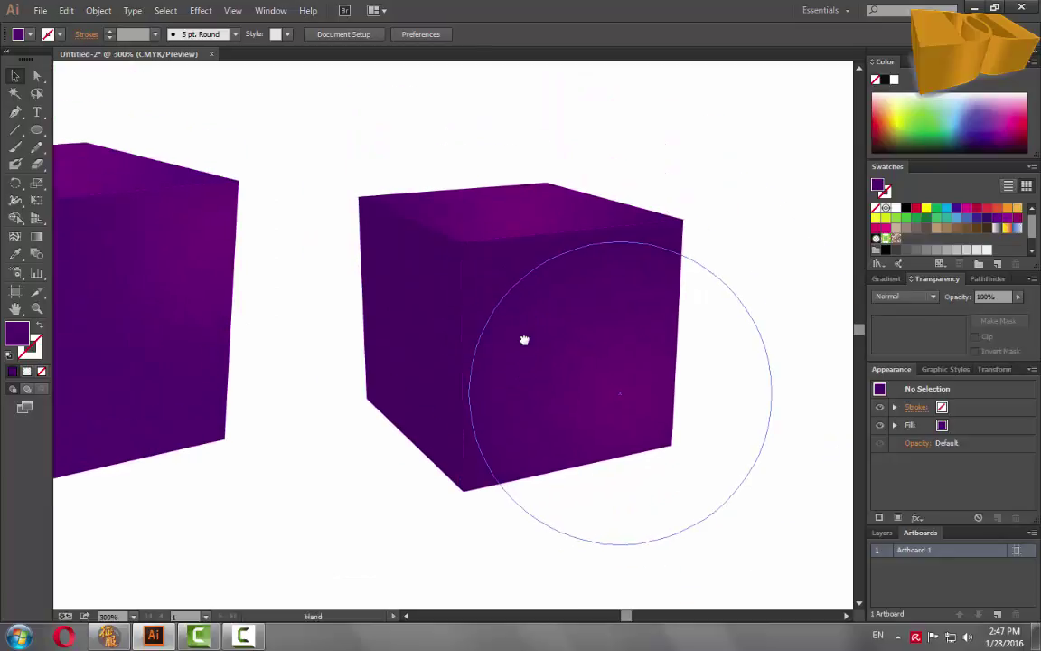
{"action": "left_click", "coordinate": [193, 11]}
{"action": "mouse_move", "coordinate": [232, 93]}
{"action": "left_click", "coordinate": [412, 95]}
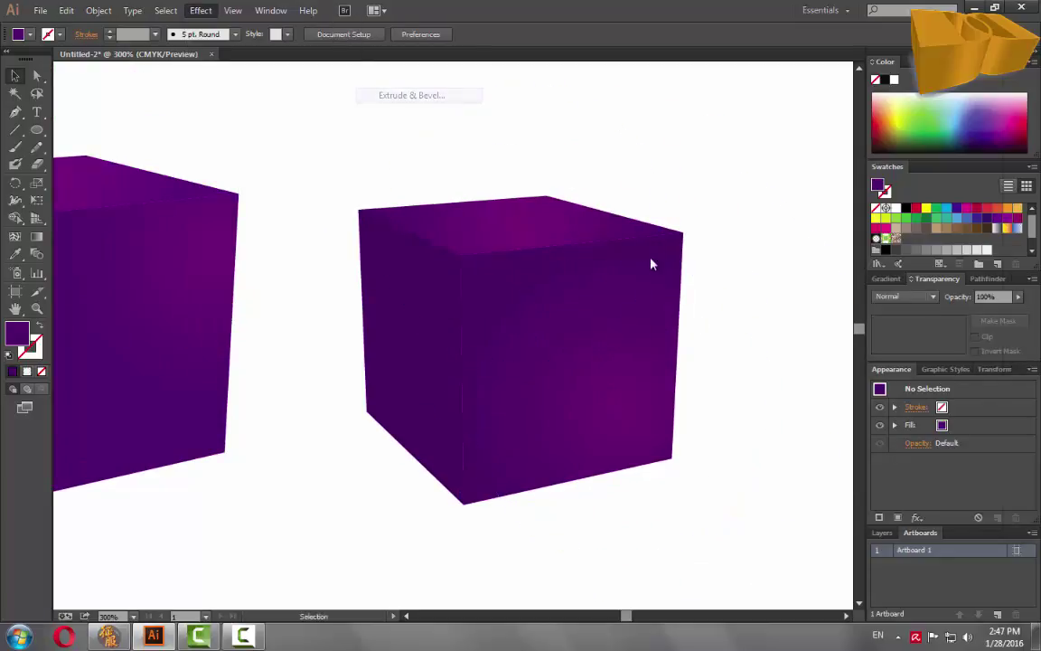
{"action": "left_click", "coordinate": [709, 87]}
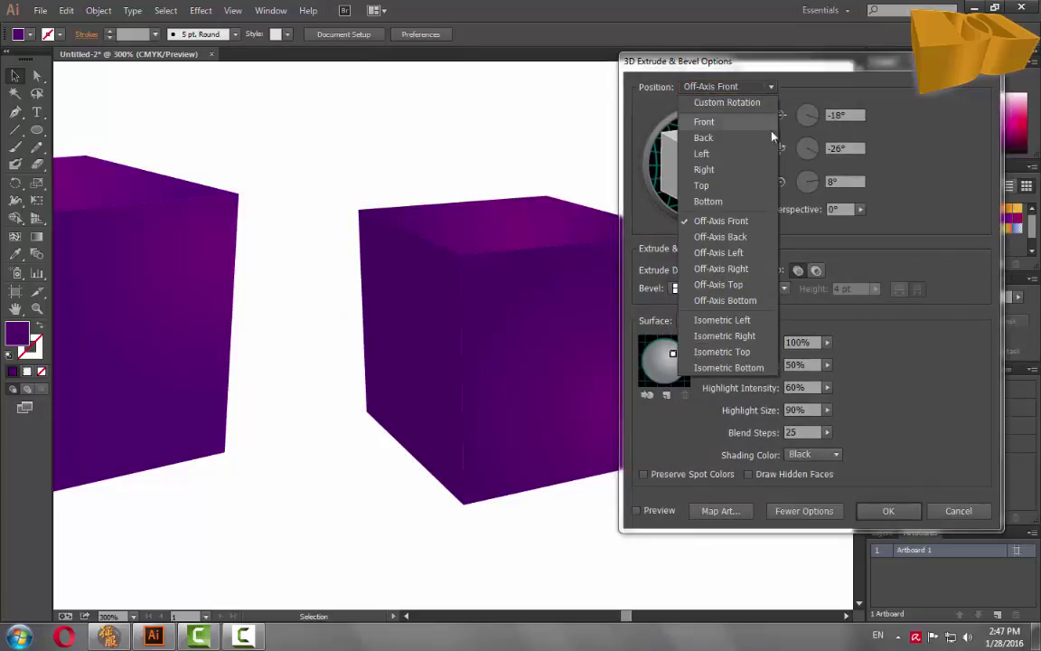
{"action": "left_click", "coordinate": [923, 136]}
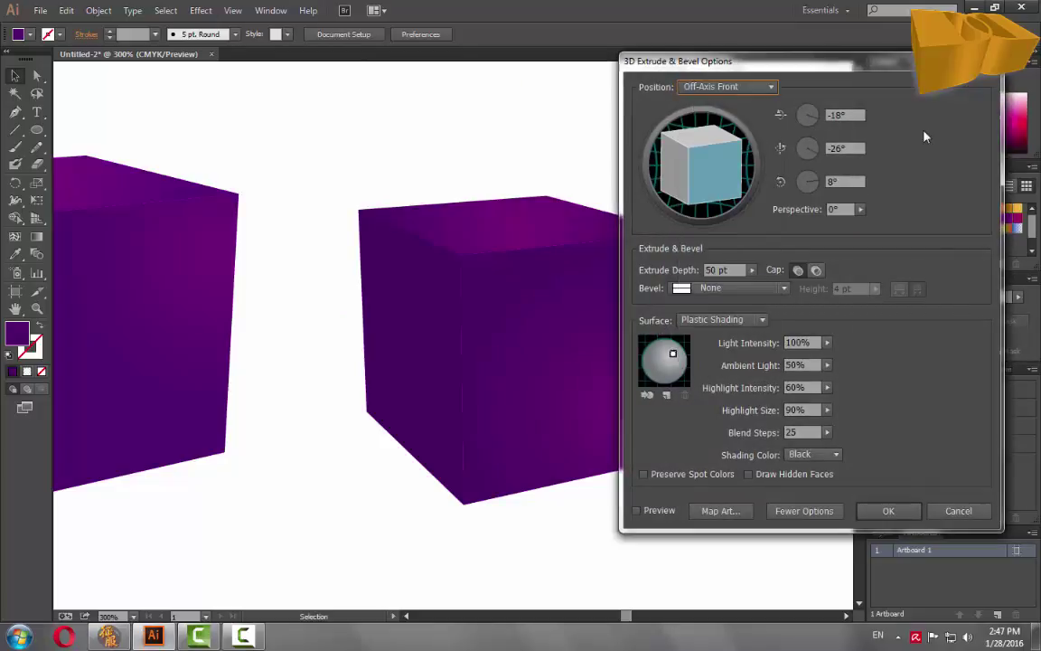
Set the extrude depth to 0 pt, turn the cap off, and keep Plastic Shading
{"action": "left_click", "coordinate": [843, 114]}
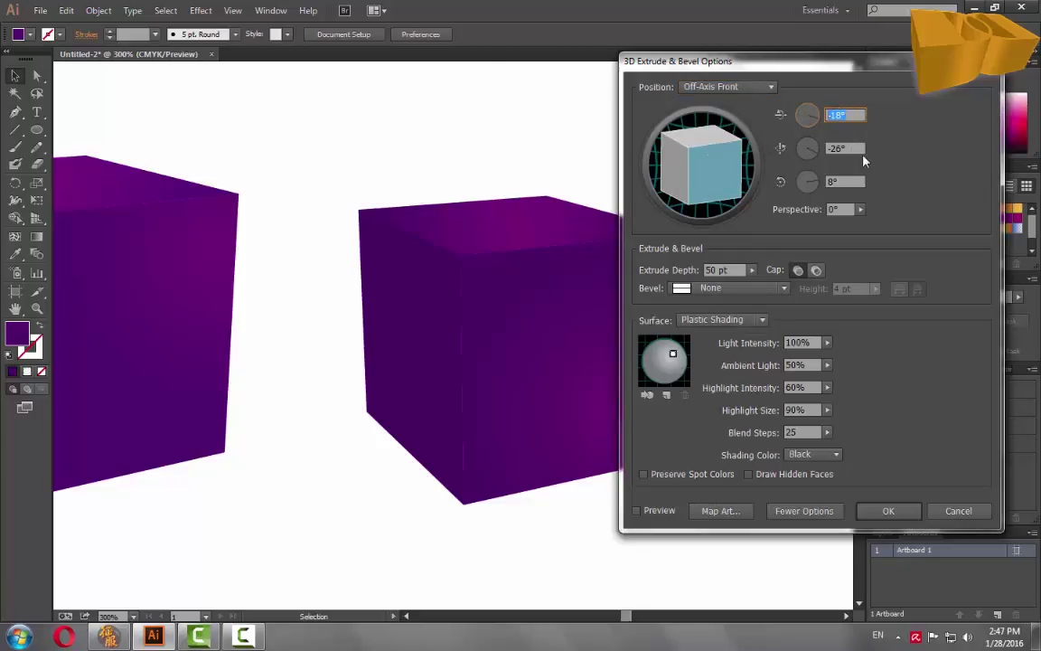
{"action": "left_click", "coordinate": [860, 210]}
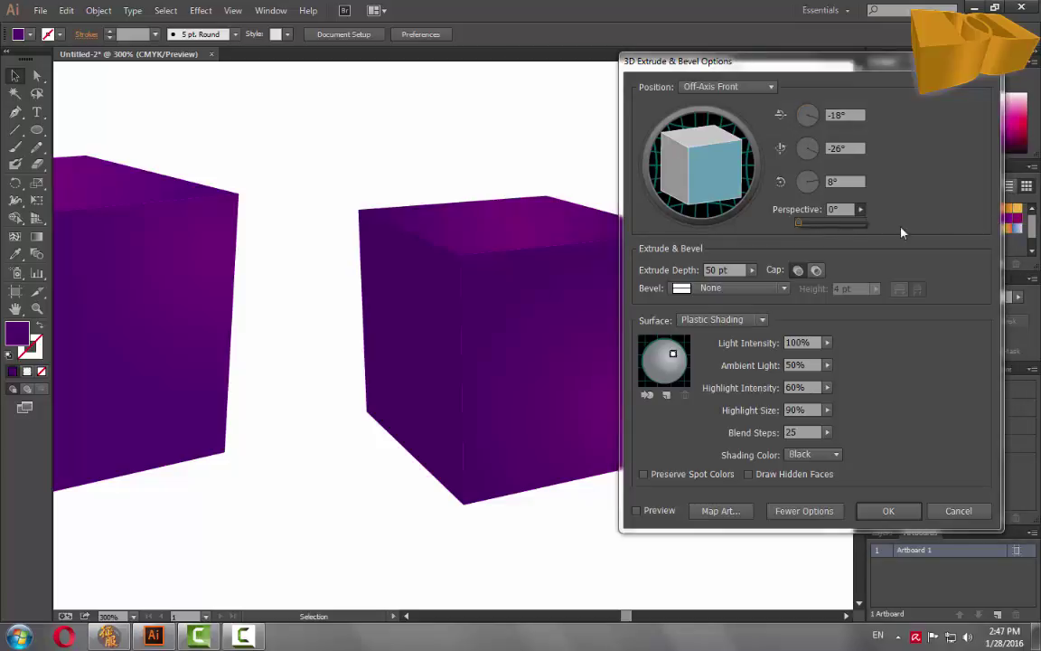
{"action": "left_click", "coordinate": [752, 271]}
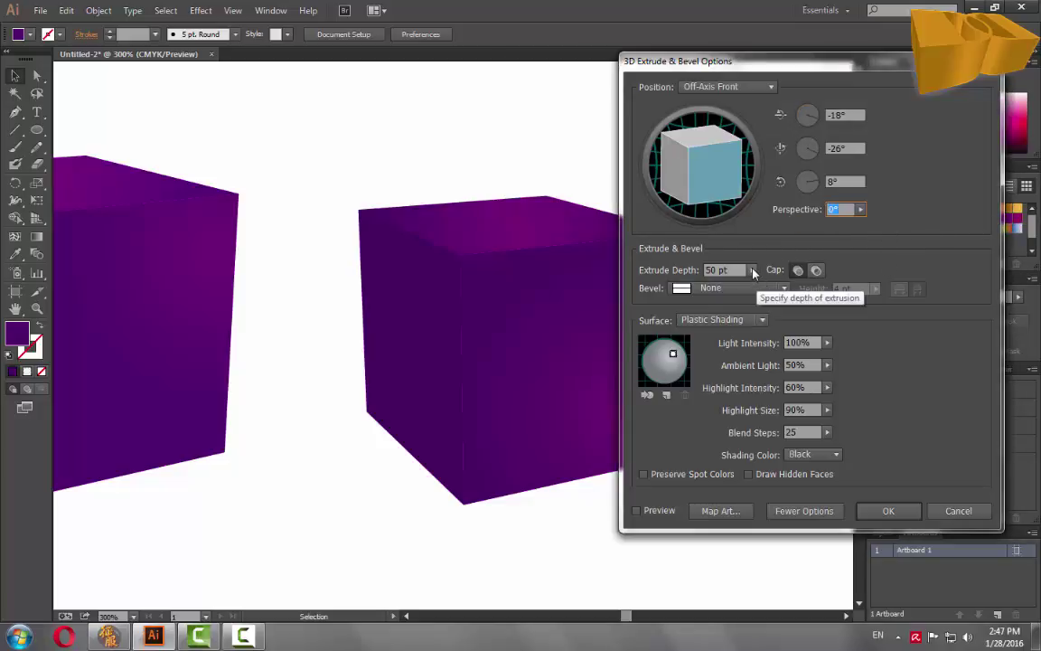
{"action": "left_click_drag", "start_coordinate": [753, 276], "coordinate": [693, 290]}
{"action": "left_click", "coordinate": [873, 267]}
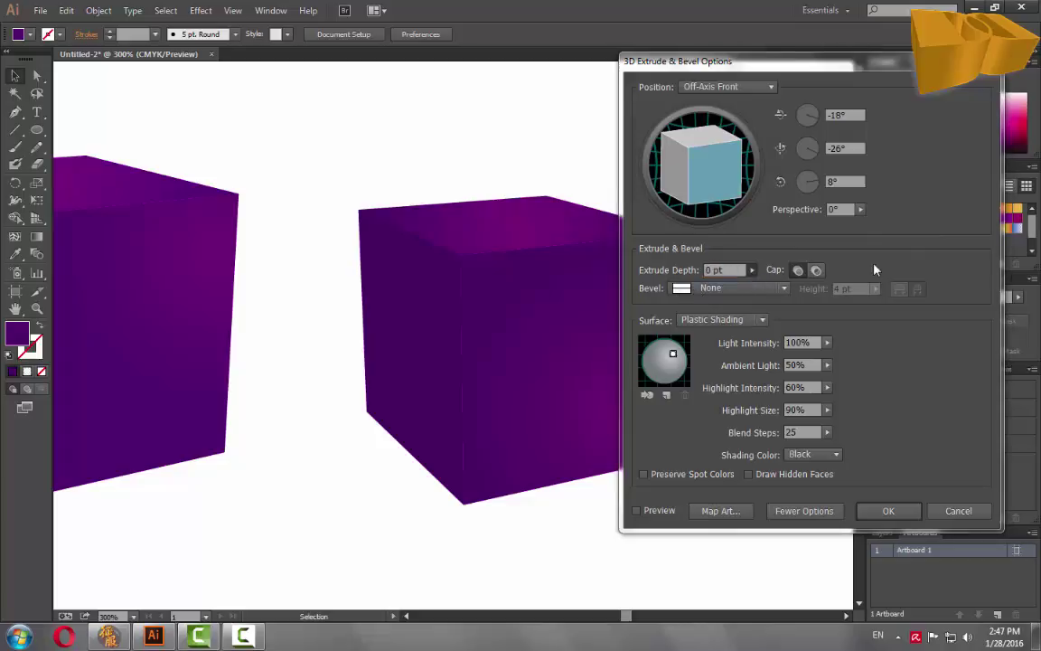
{"action": "left_click", "coordinate": [817, 271]}
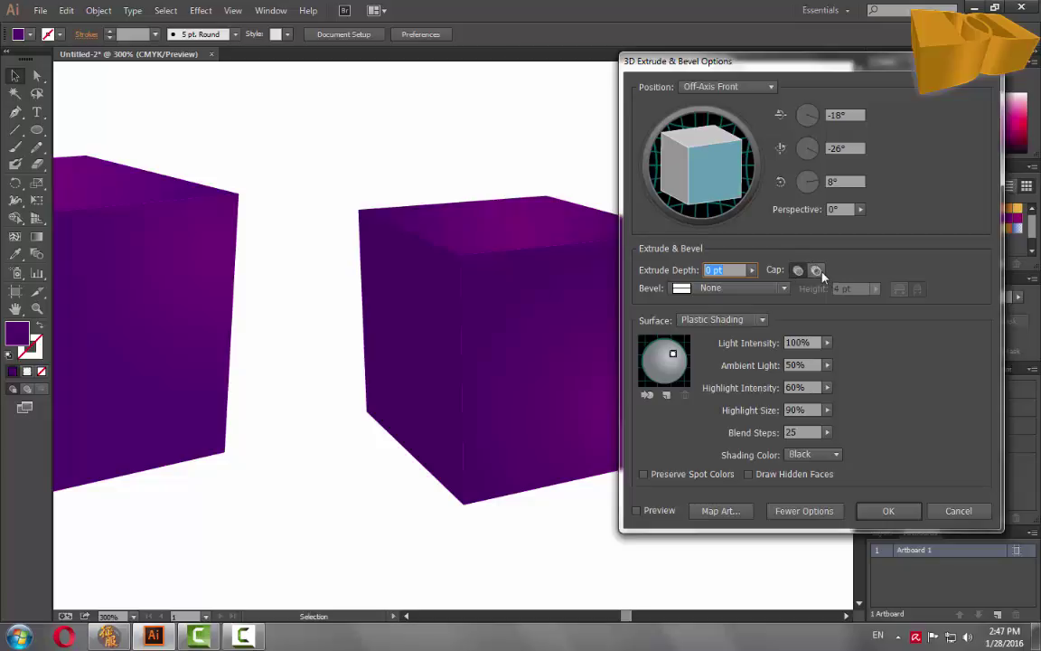
{"action": "left_click", "coordinate": [747, 321]}
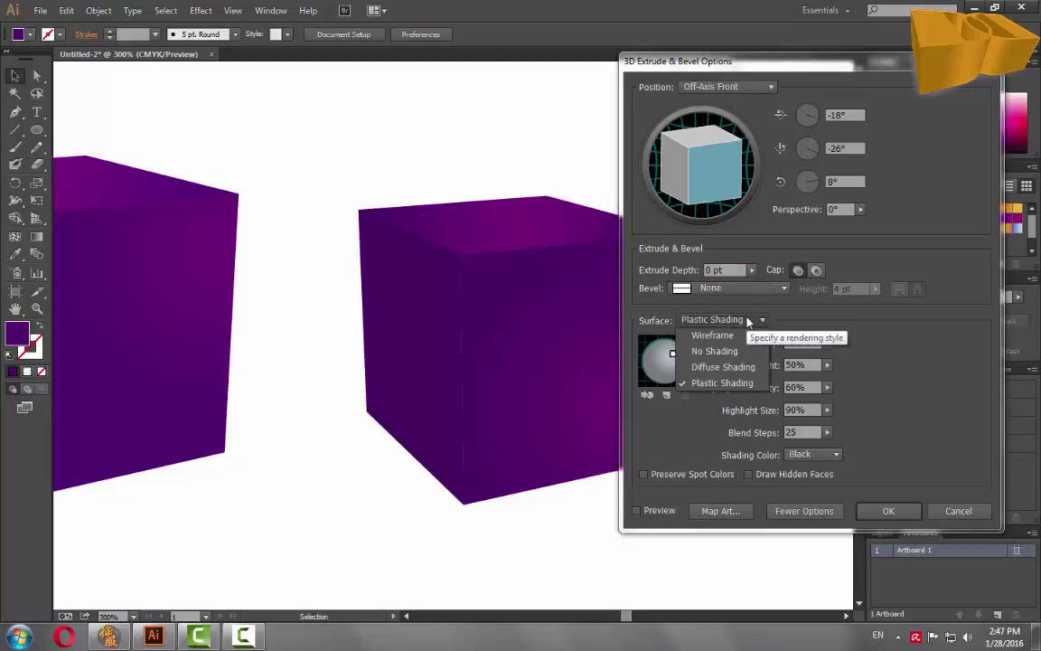
{"action": "left_click", "coordinate": [722, 382]}
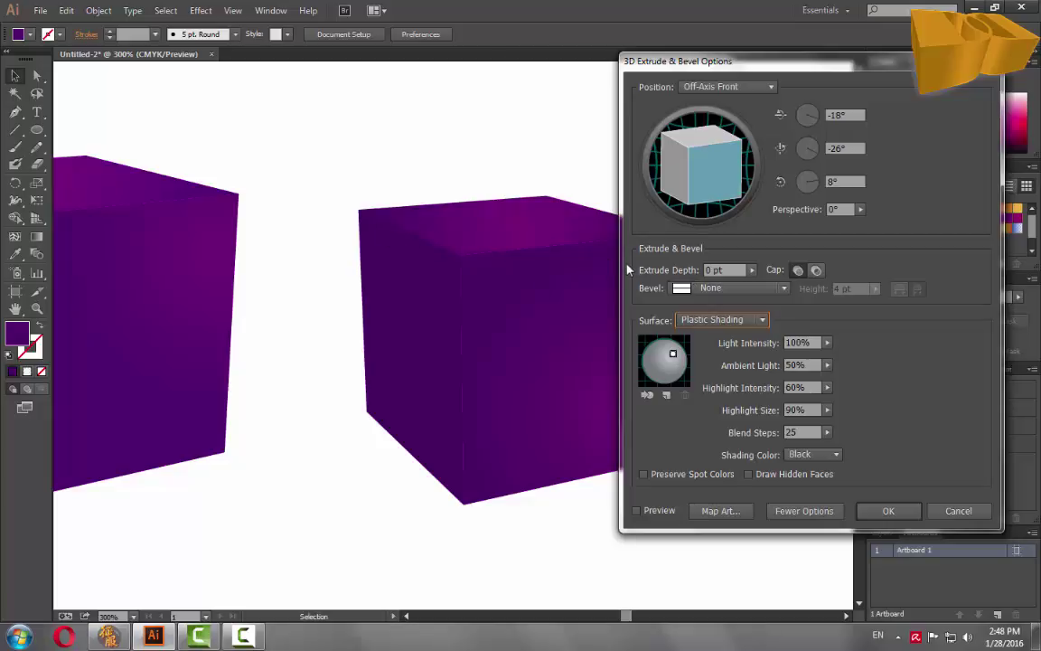
Accept the 3D Extrude & Bevel options and begin a selection marquee on the canvas
{"action": "left_click", "coordinate": [886, 511]}
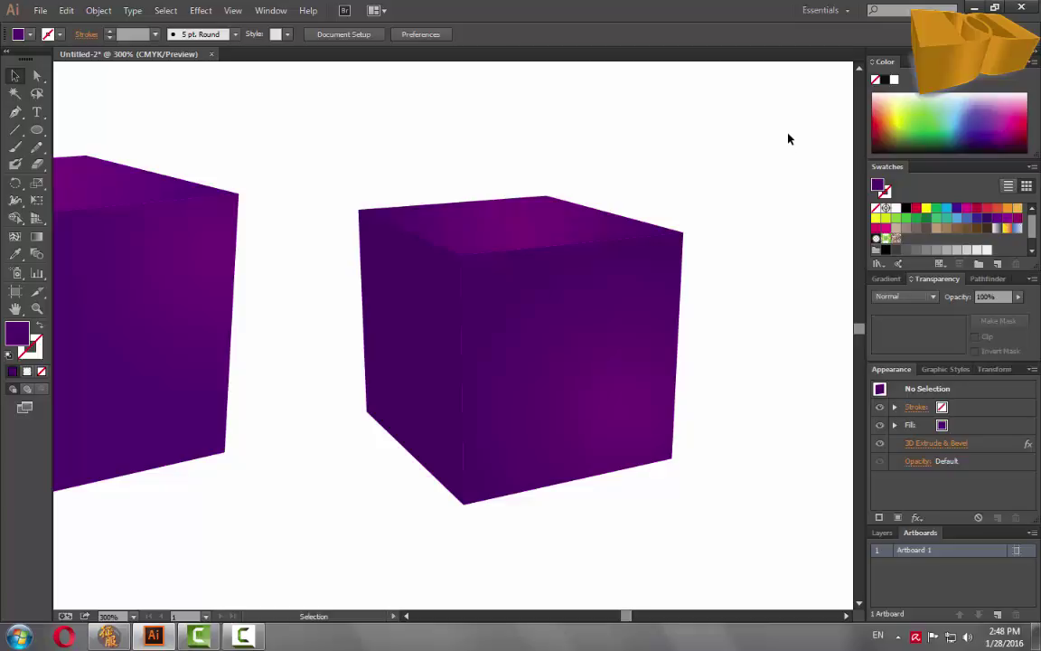
{"action": "left_click_drag", "start_coordinate": [787, 135], "coordinate": [747, 299]}
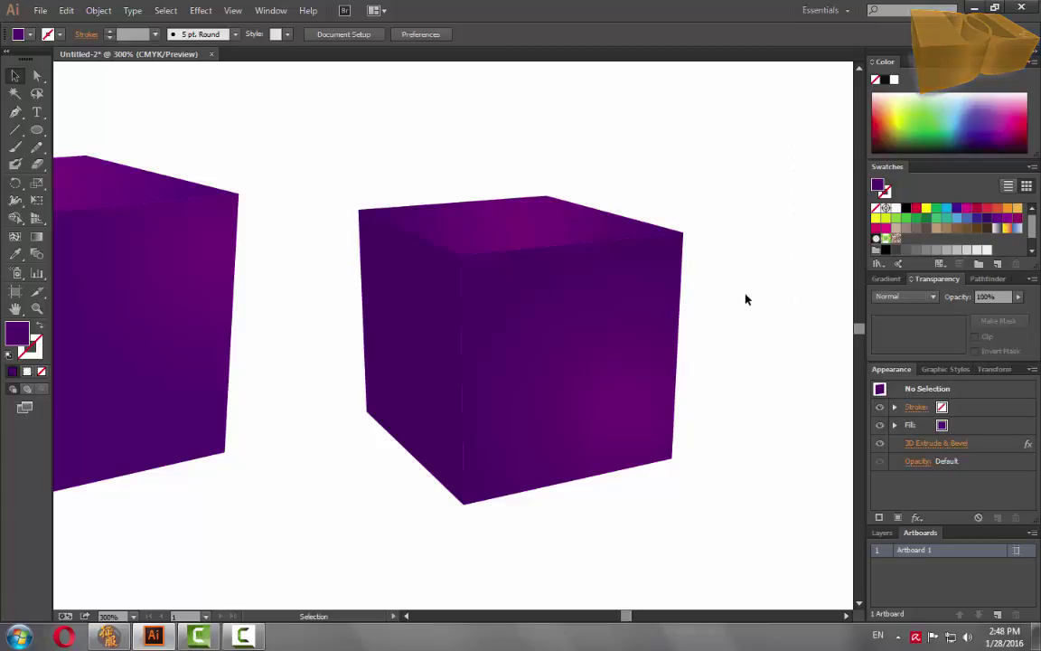